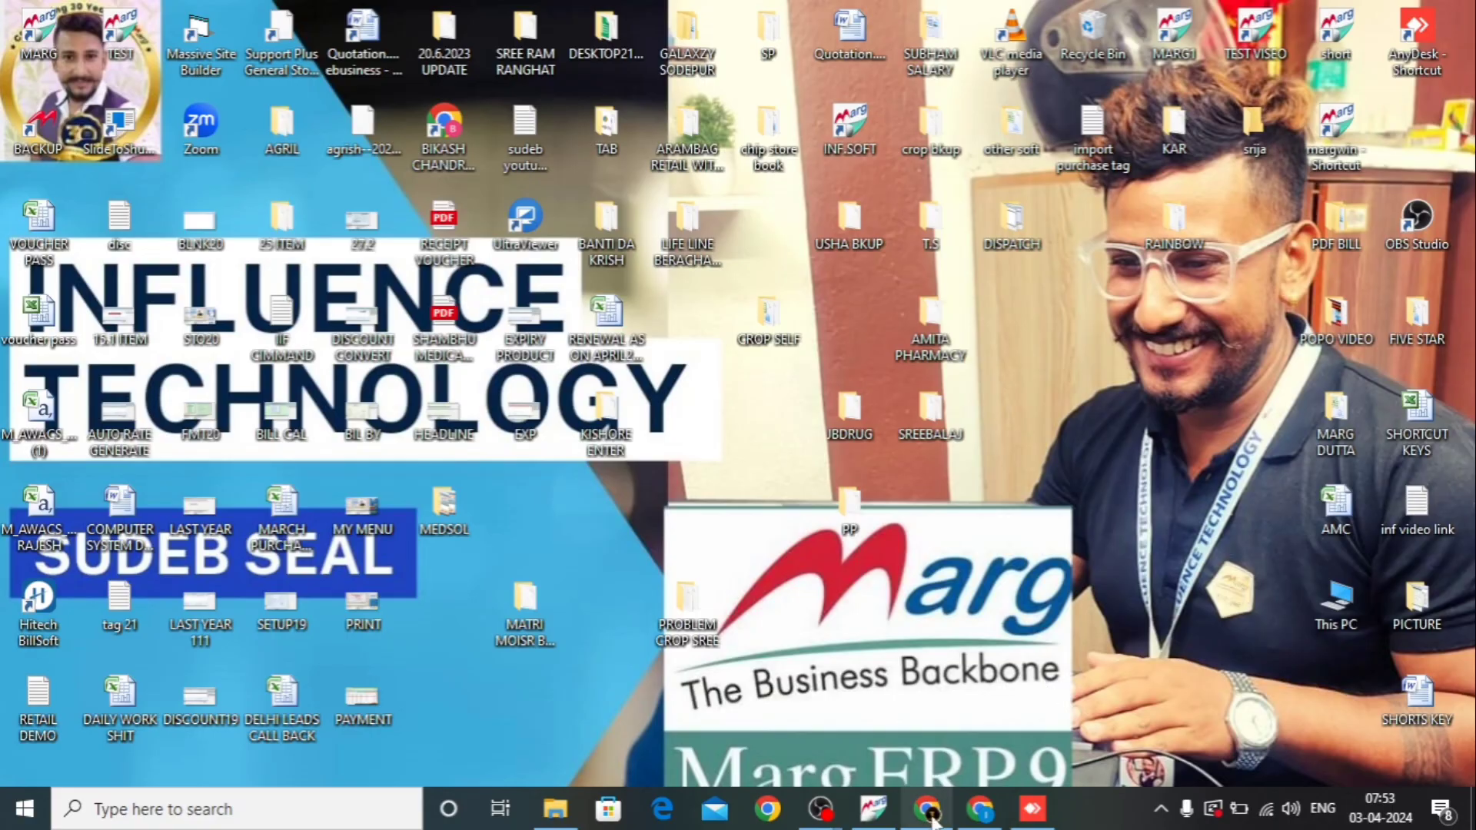
Bring the Marg ERP 9+ Sale Entry window, dated 31-03-2023, to the front from the taskbar.
left_click(877, 816)
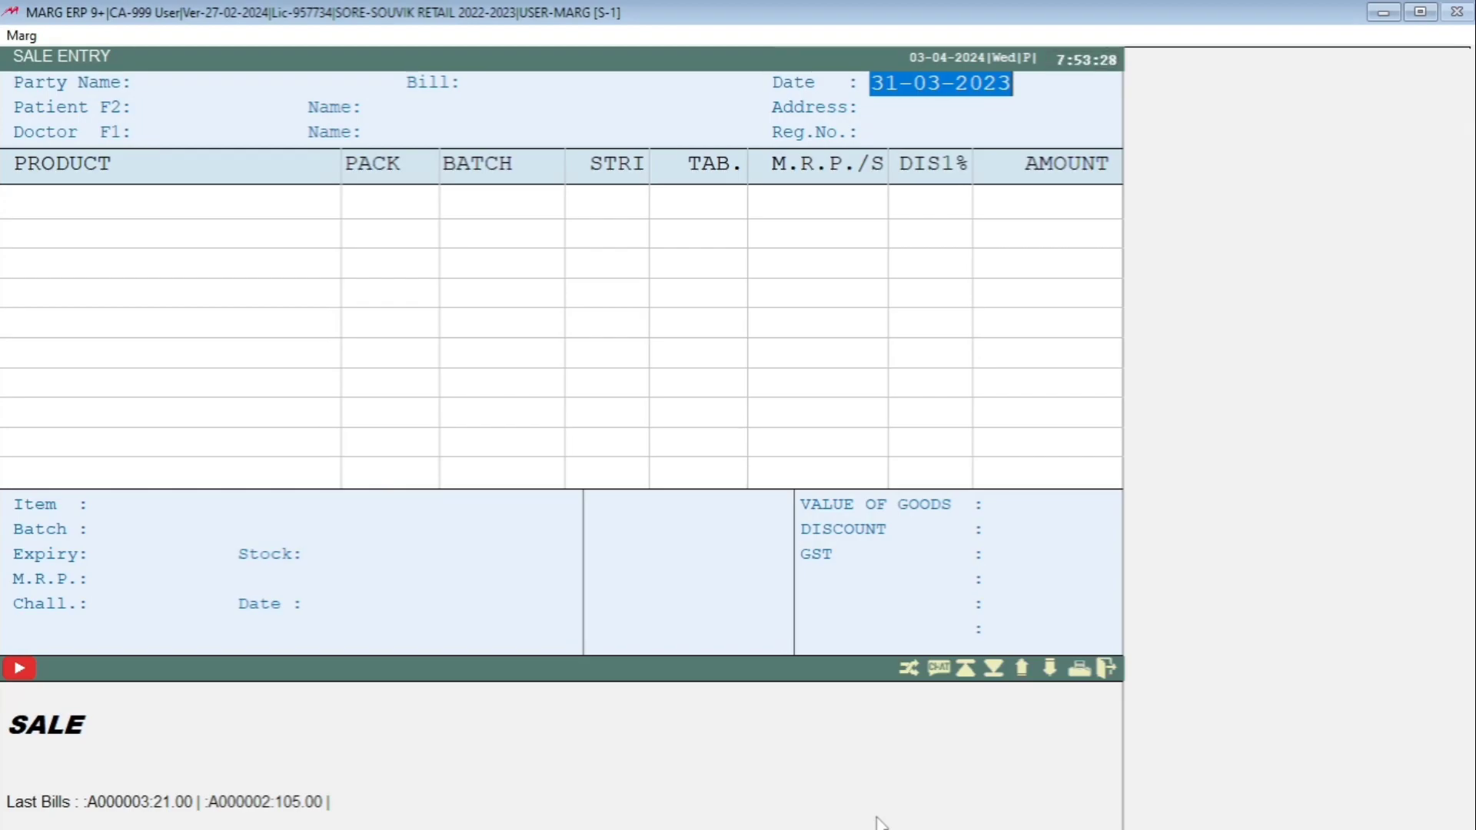
Start sale bill A000004 via Transactions > Sale > Bill, accepting party CASH, up to the first product line.
key("Escape")
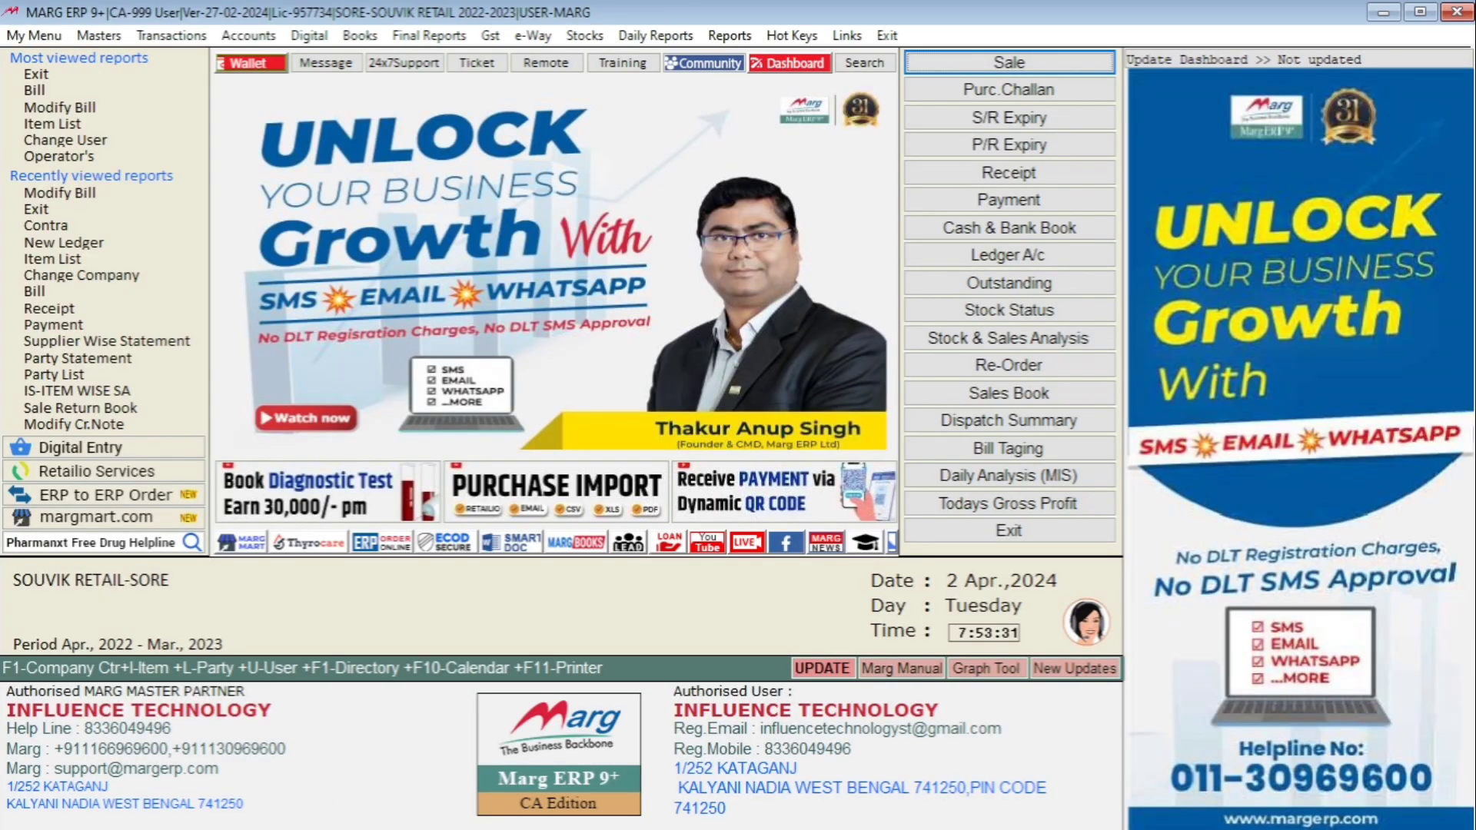
key("alt")
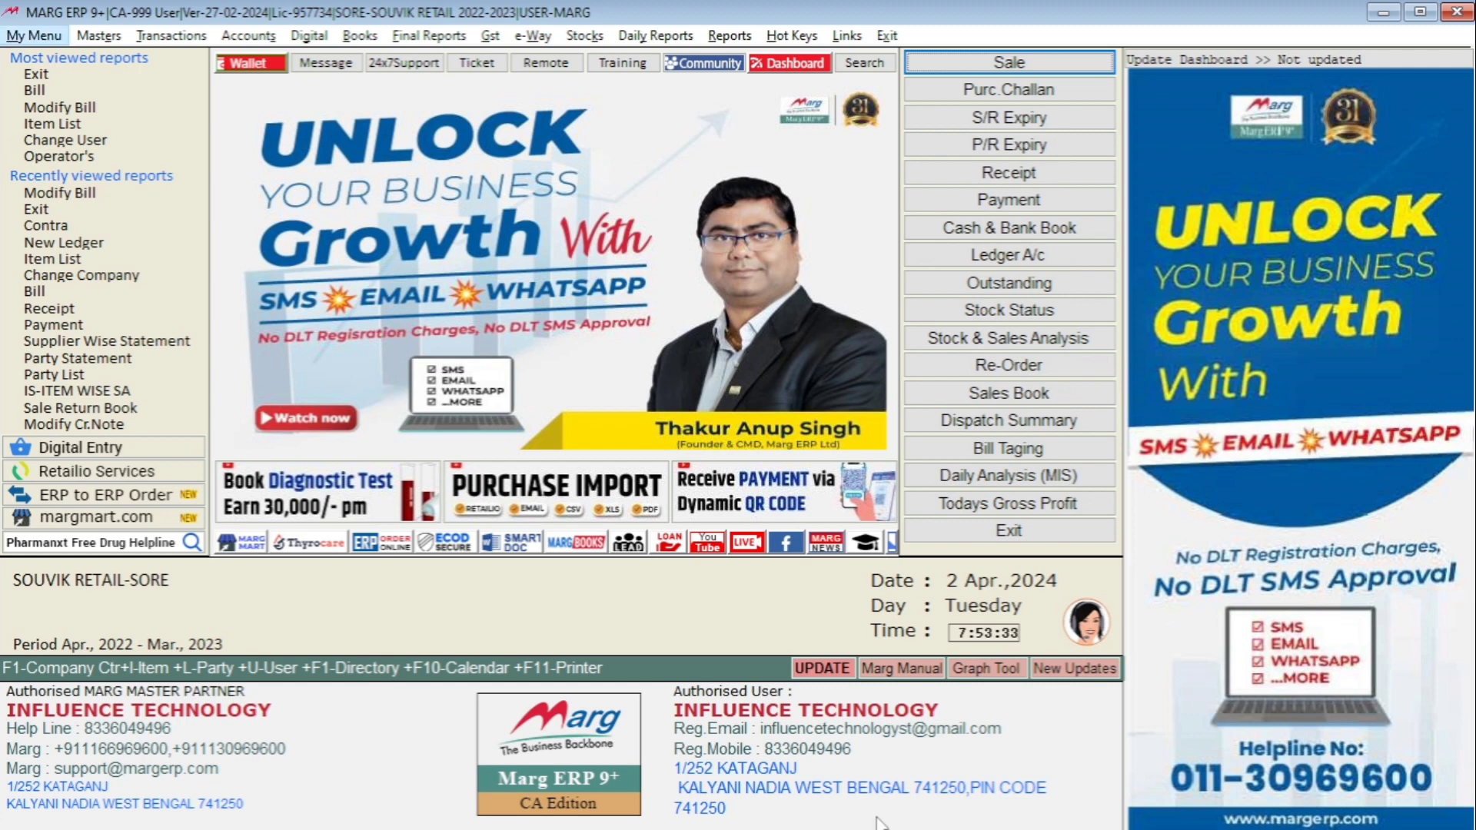
key("Right")
key("Right")
key("Down")
key("Right")
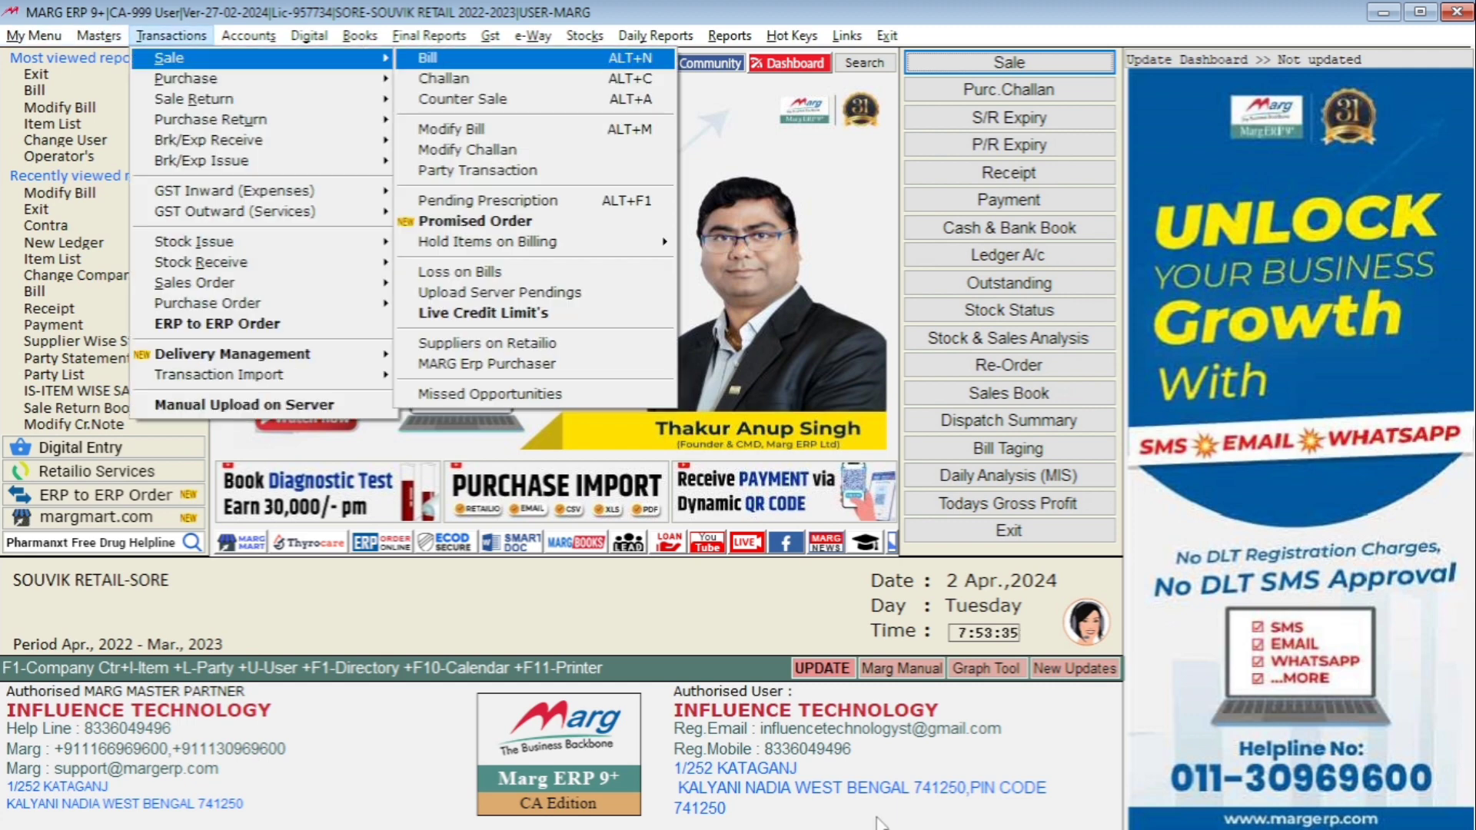
key("Return")
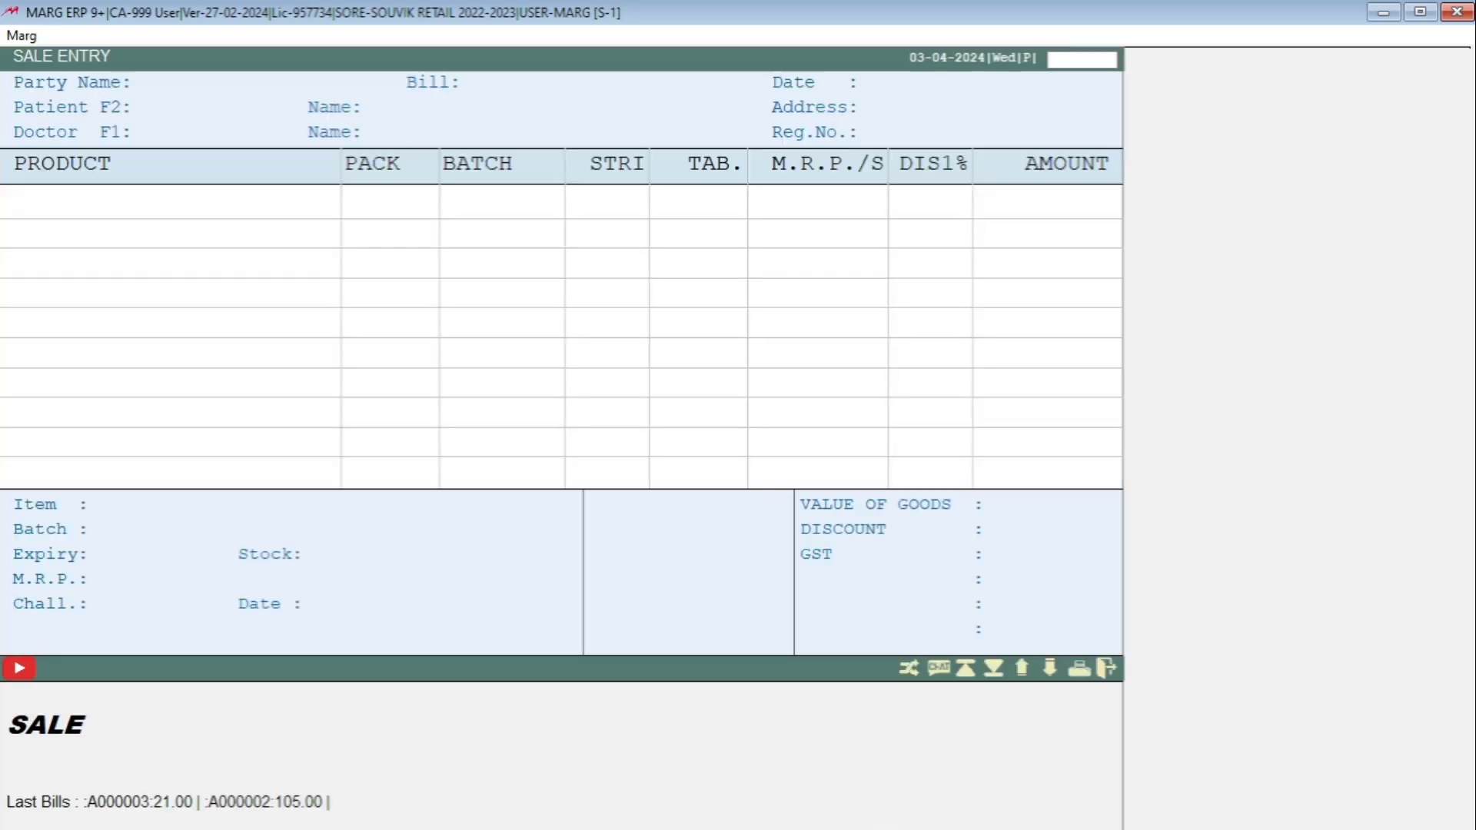
key("Return")
key("Return")
key("Return")
key("Return")
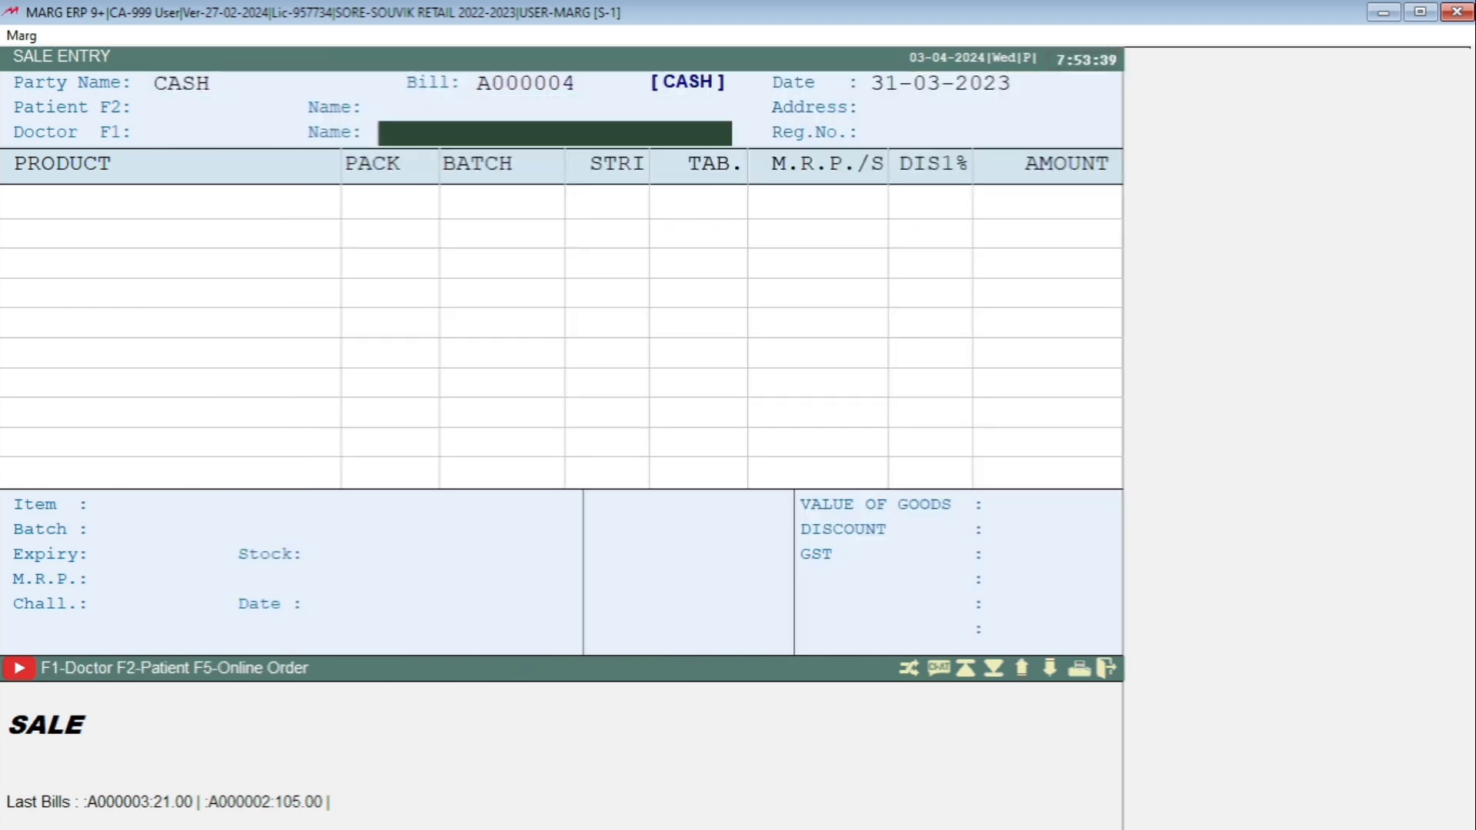
key("Return")
key("Return")
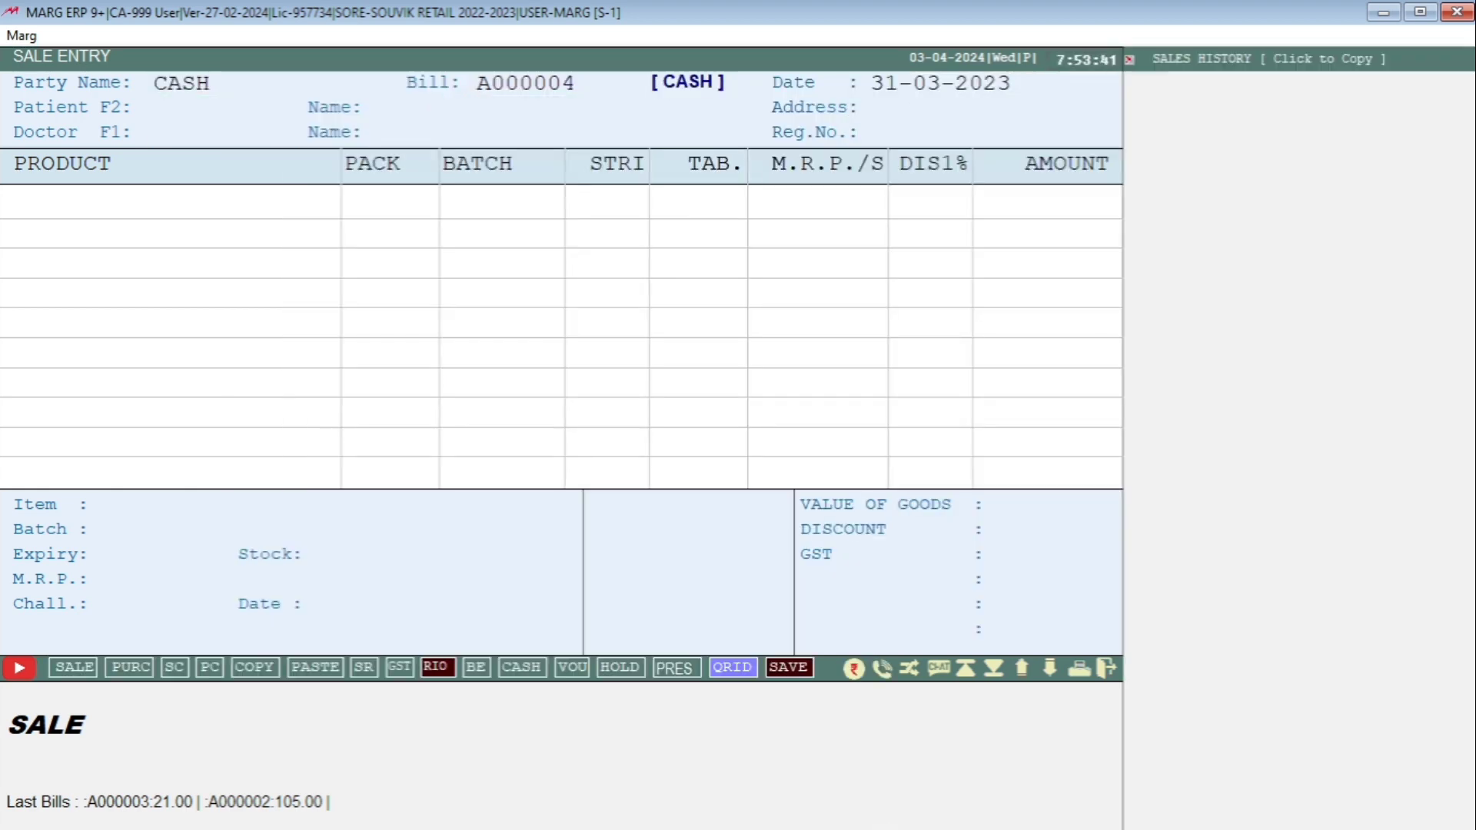
key("Return")
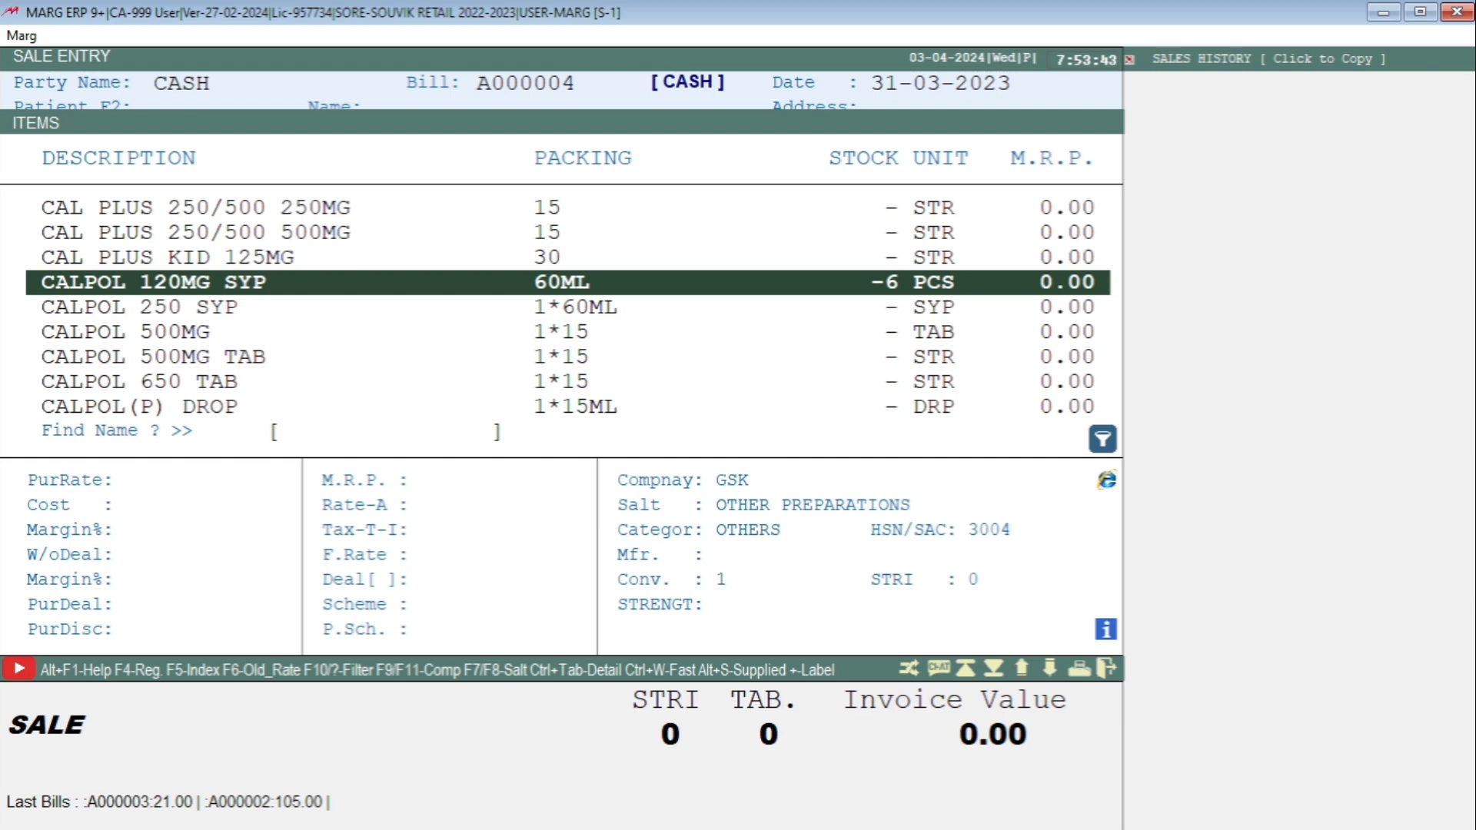
Search the medicine list for CALPOL, then change the search to CALPLUS.
type("CAL")
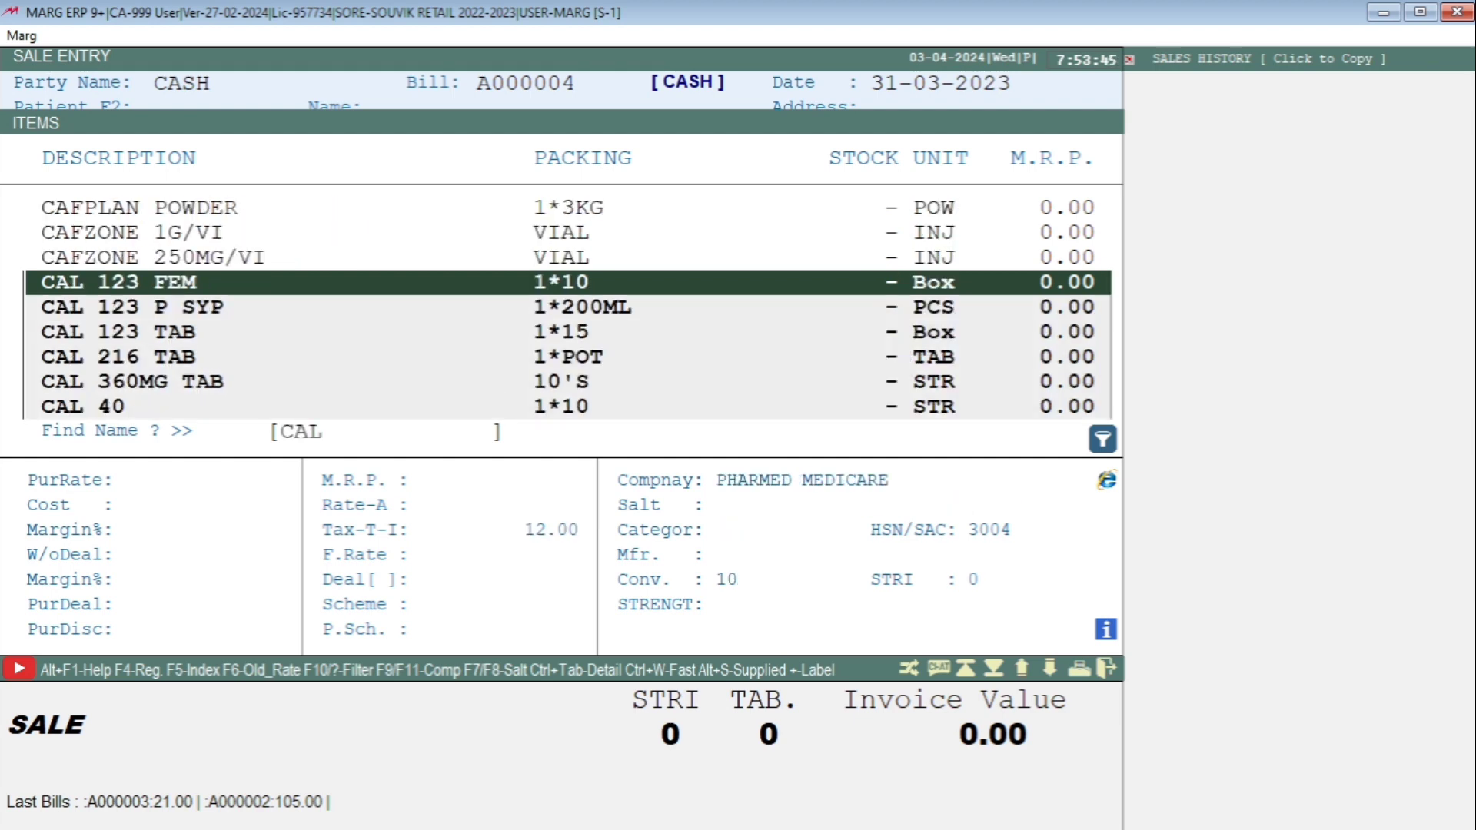
type("POL")
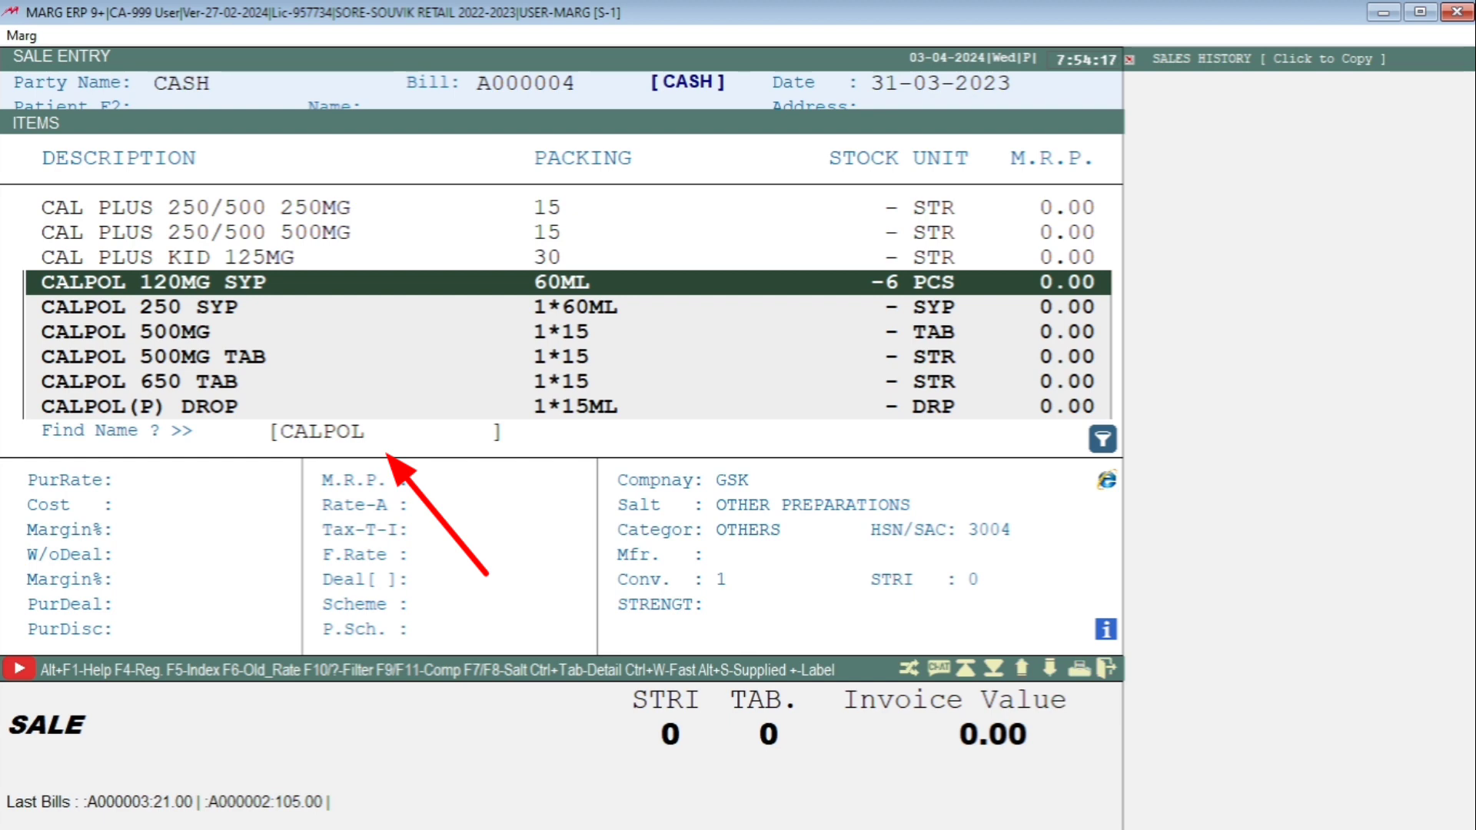
key("Return")
type("CALPOL")
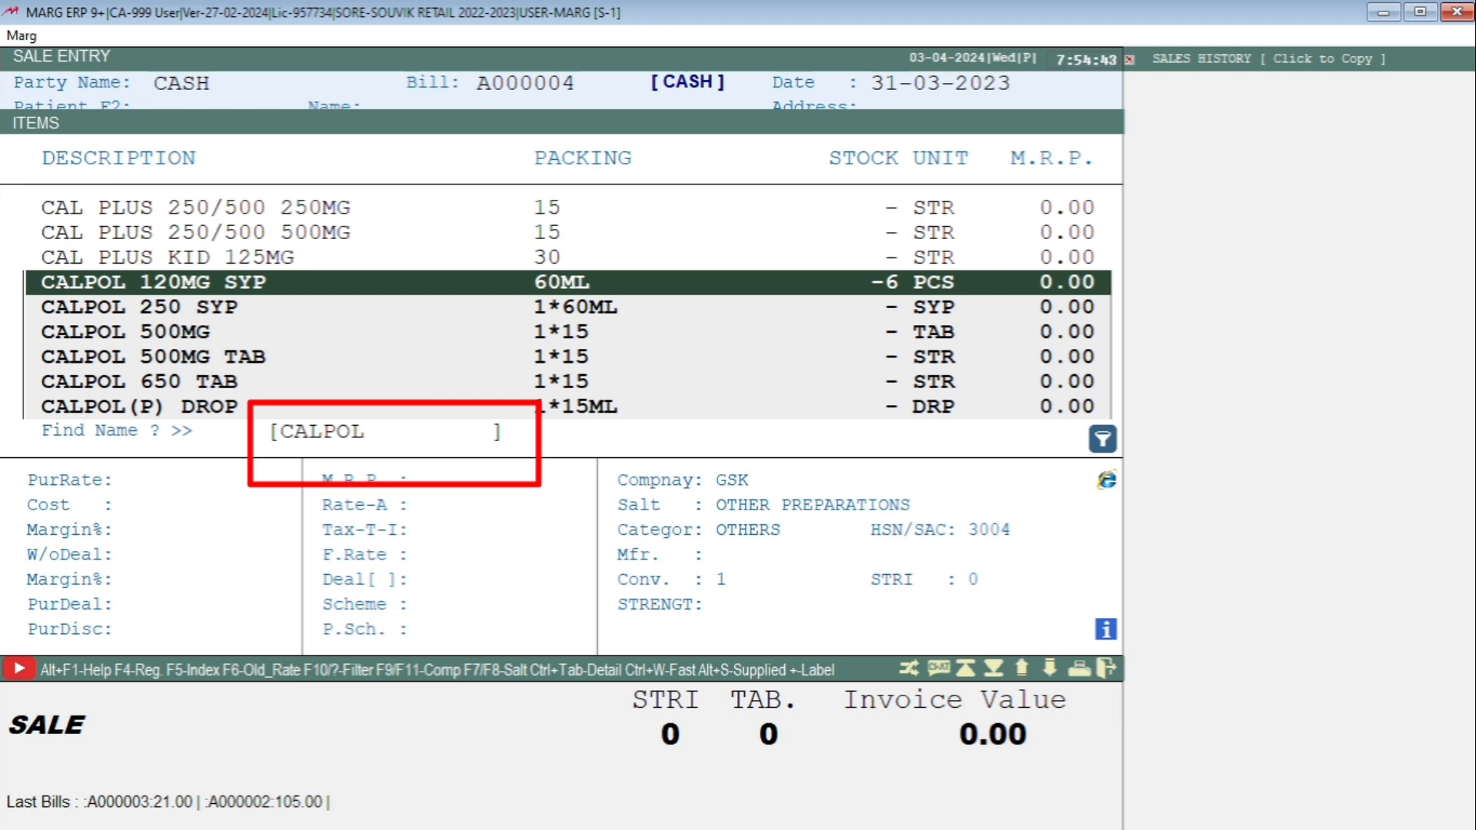
key("BackSpace")
key("BackSpace")
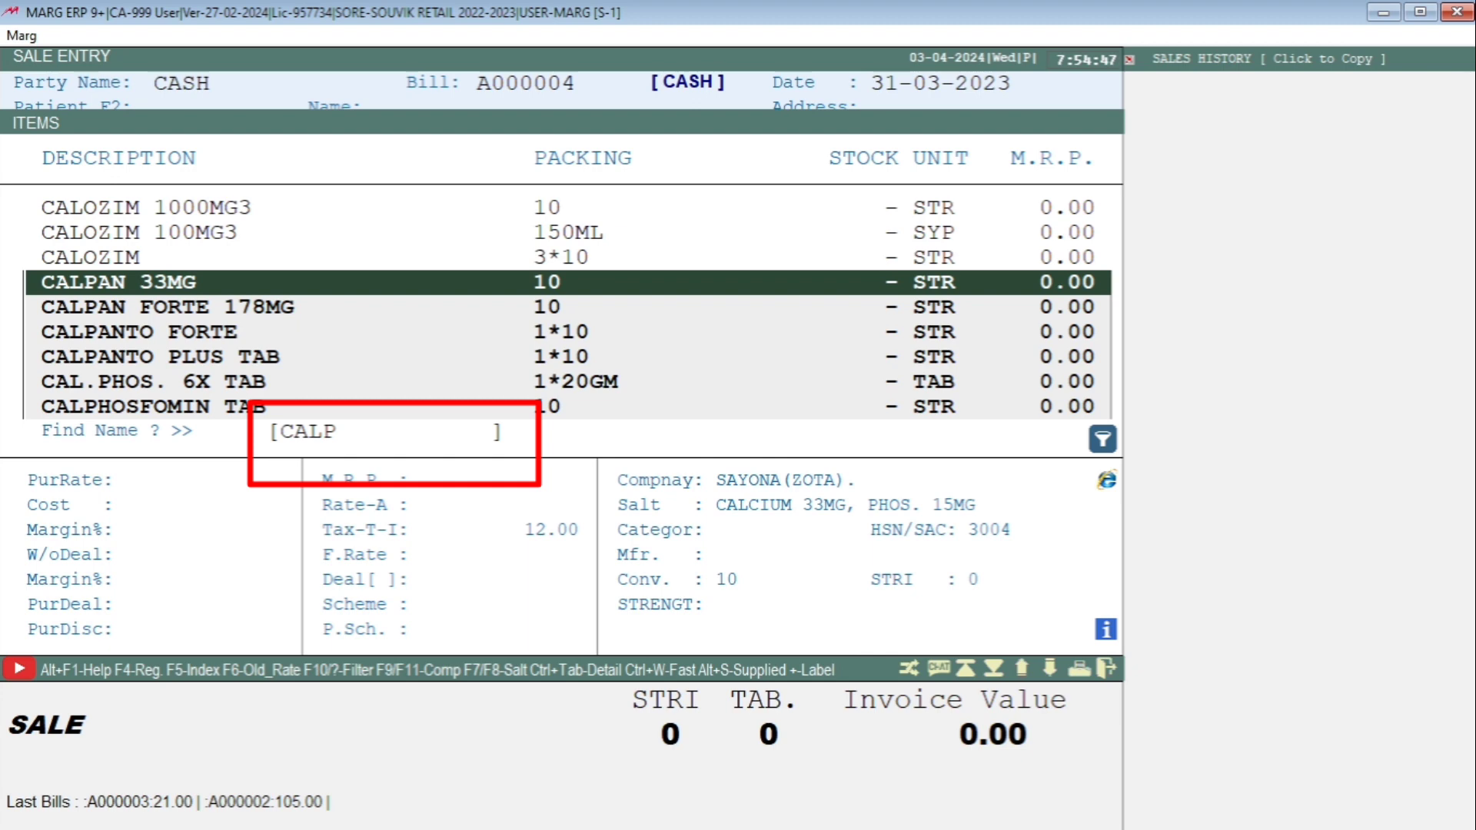
type("LUS")
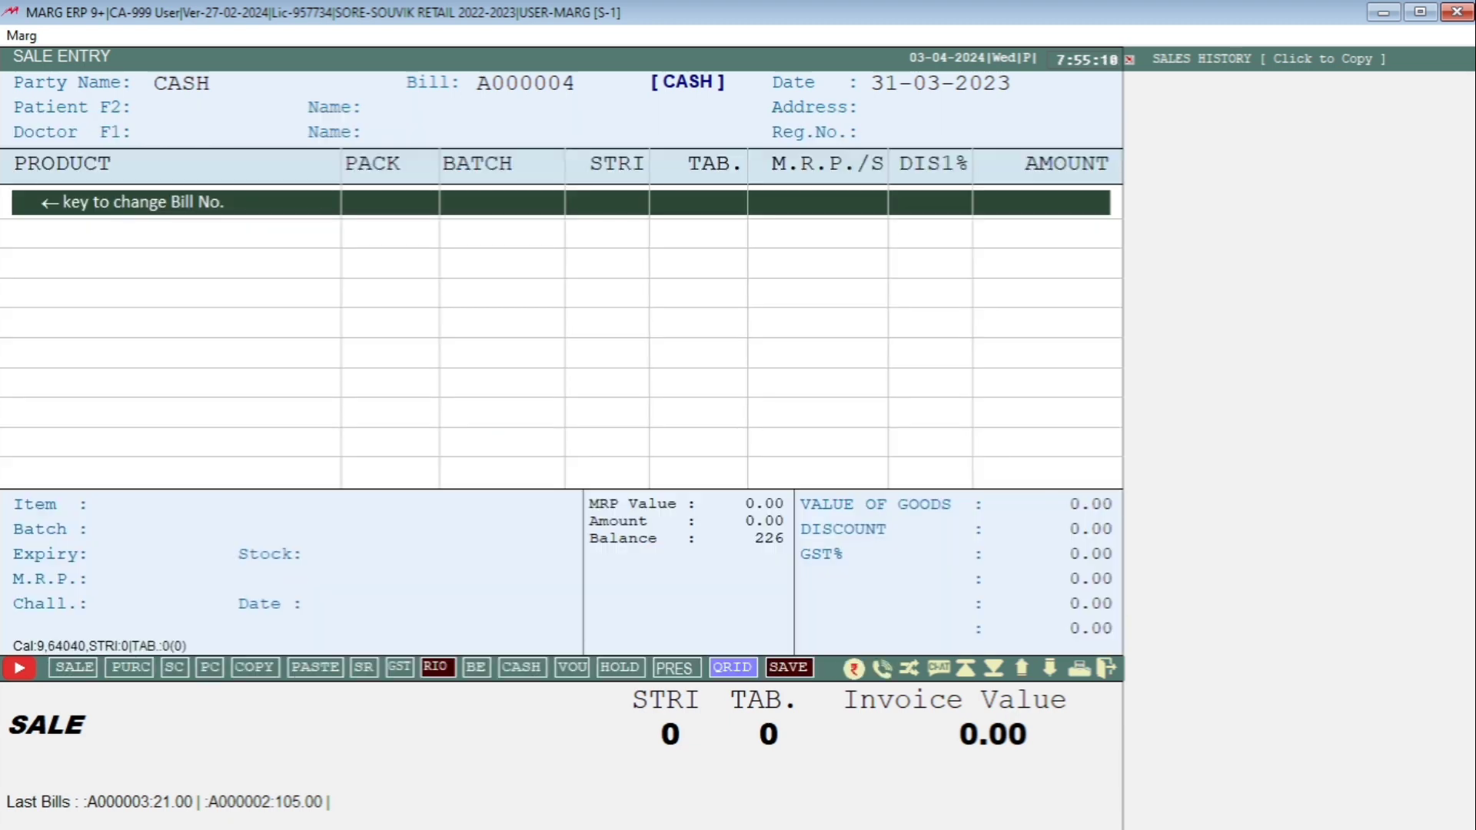
Restart the sale bill from the main menu with CASH as the party.
key("Left")
key("Escape")
key("Escape")
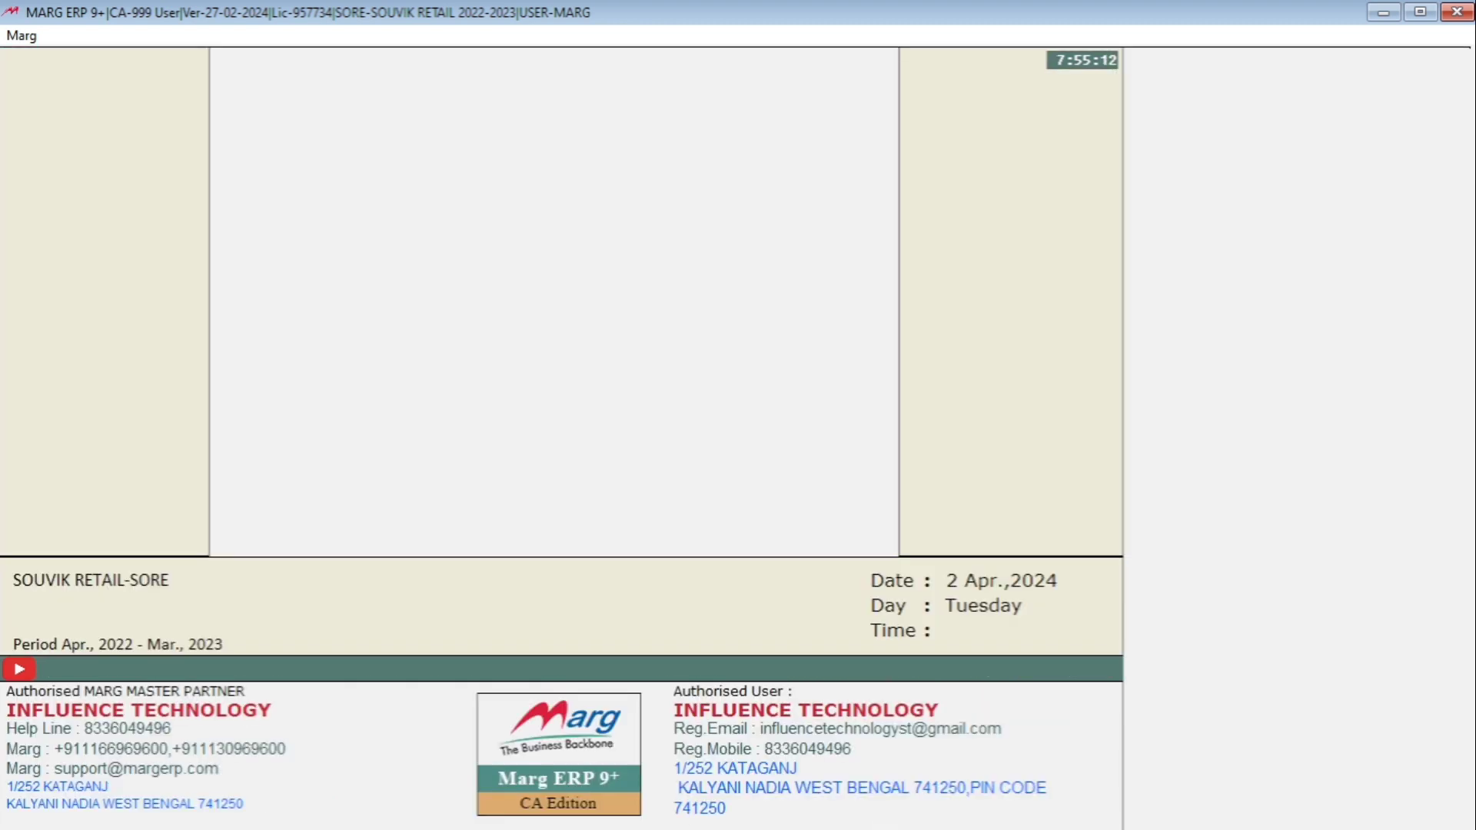
key("Right")
key("Down")
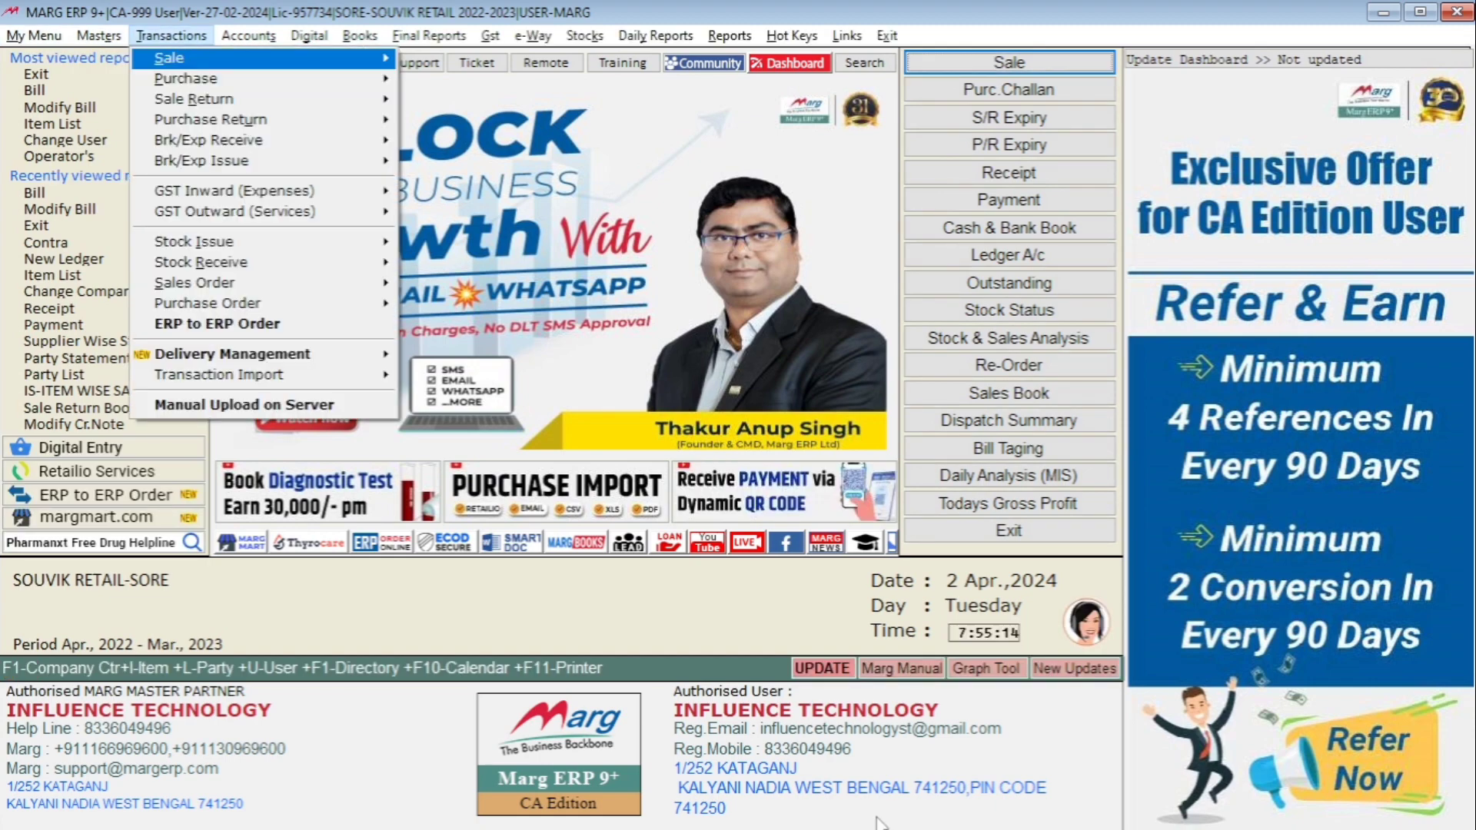
key("Right")
key("Return")
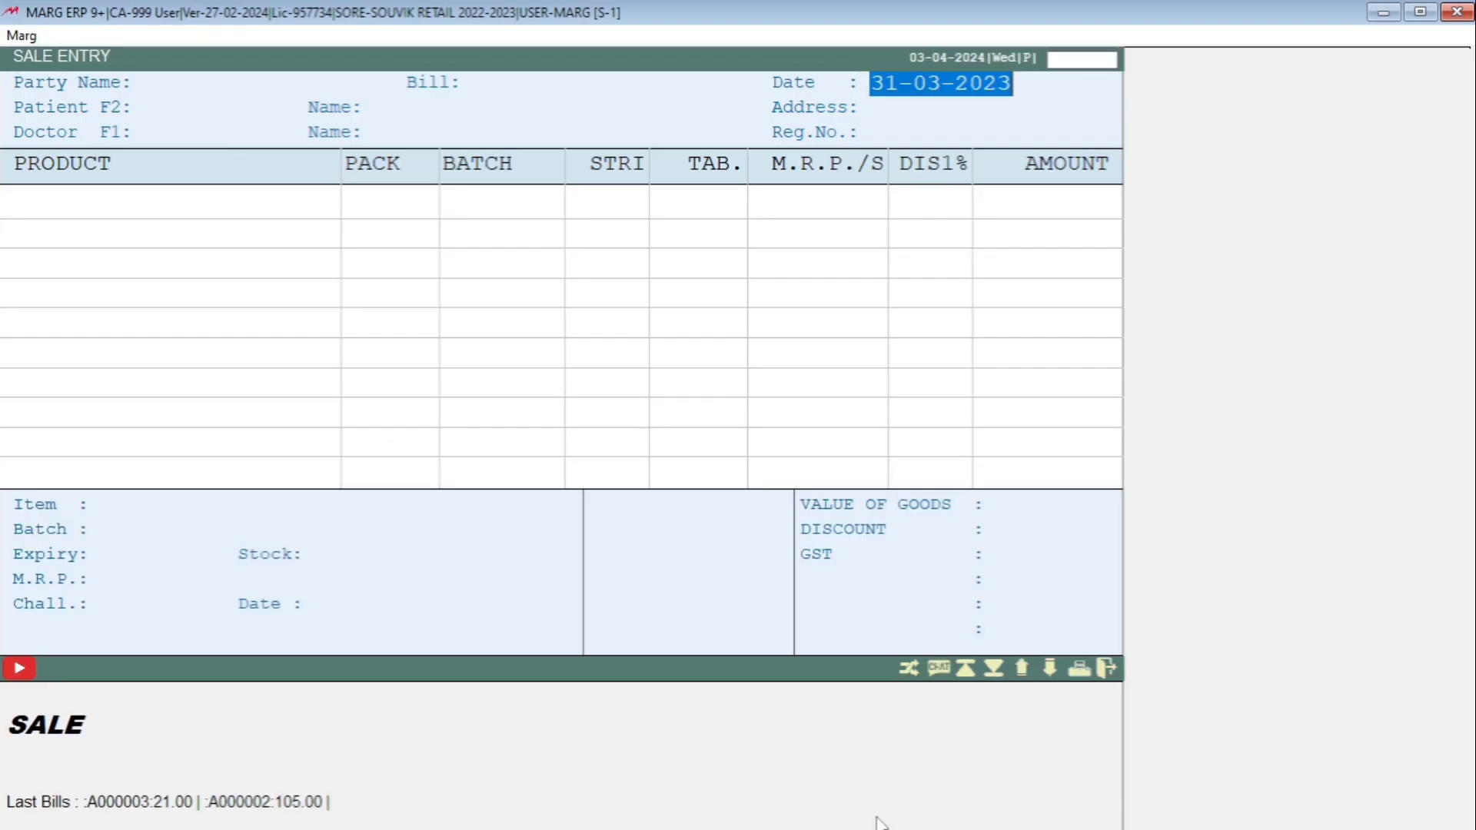
key("Return")
key("Return")
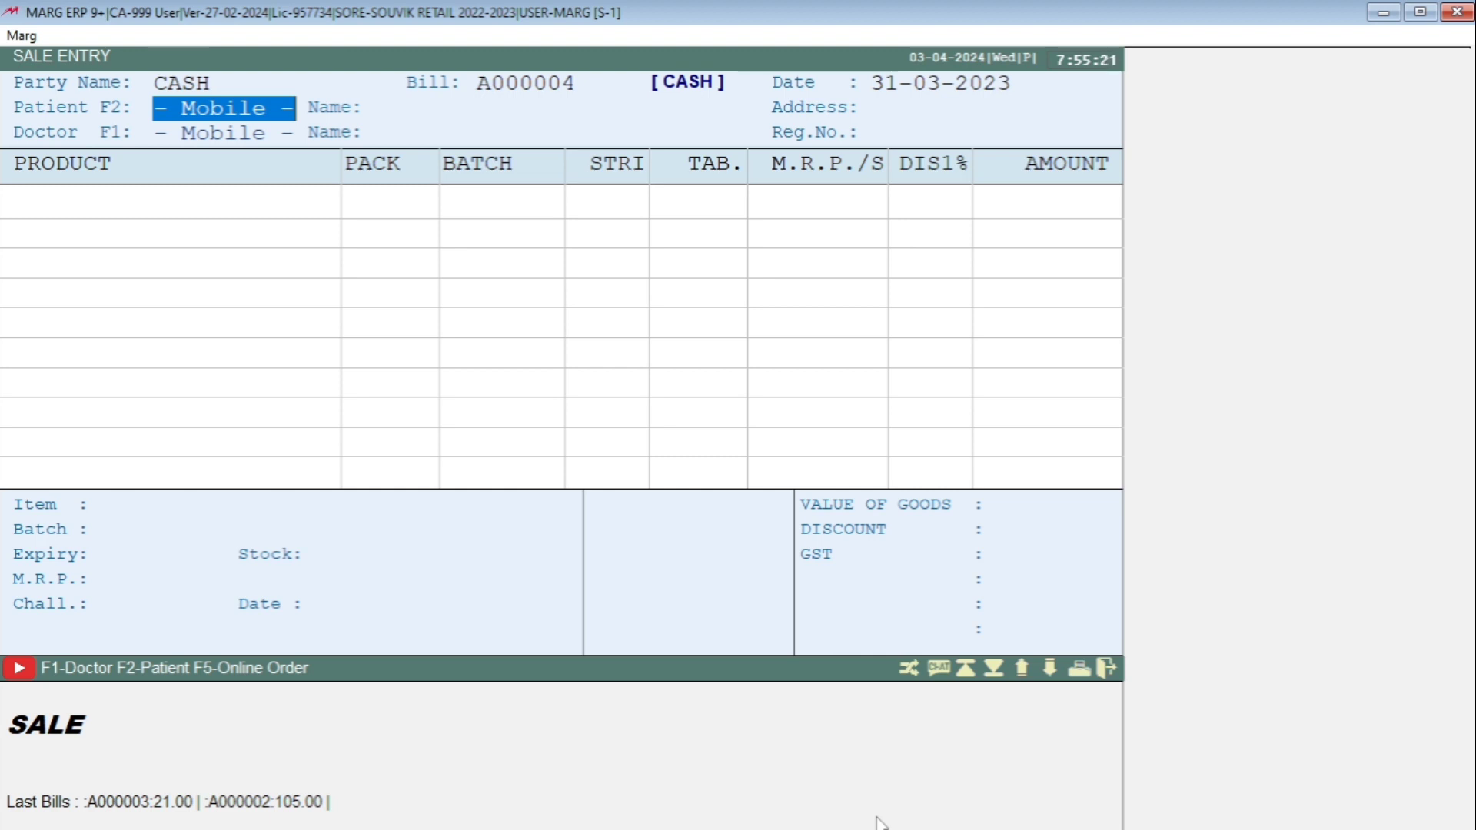
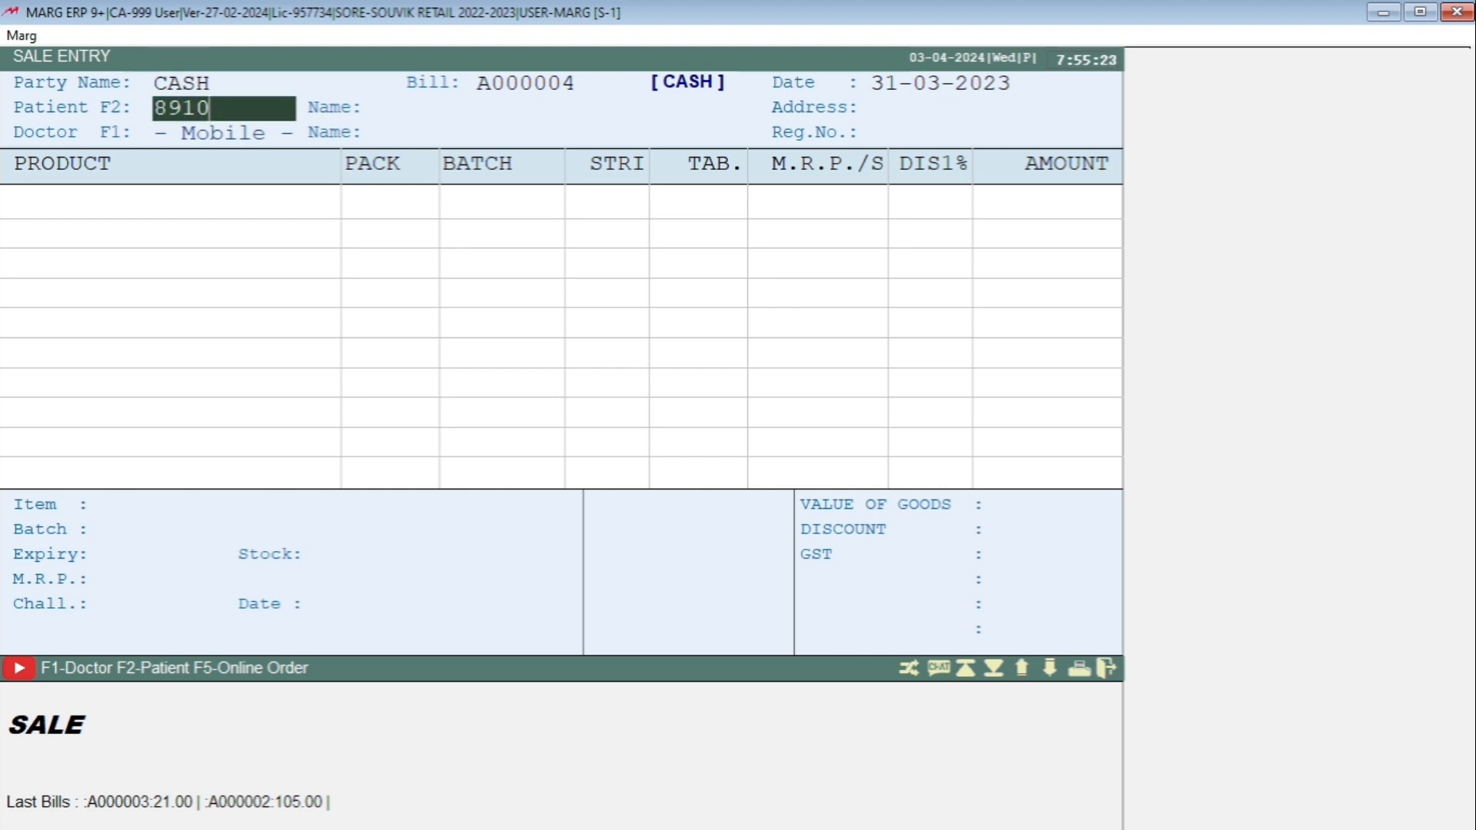
Register the new patient's mobile number and name on the bill.
key("Return")
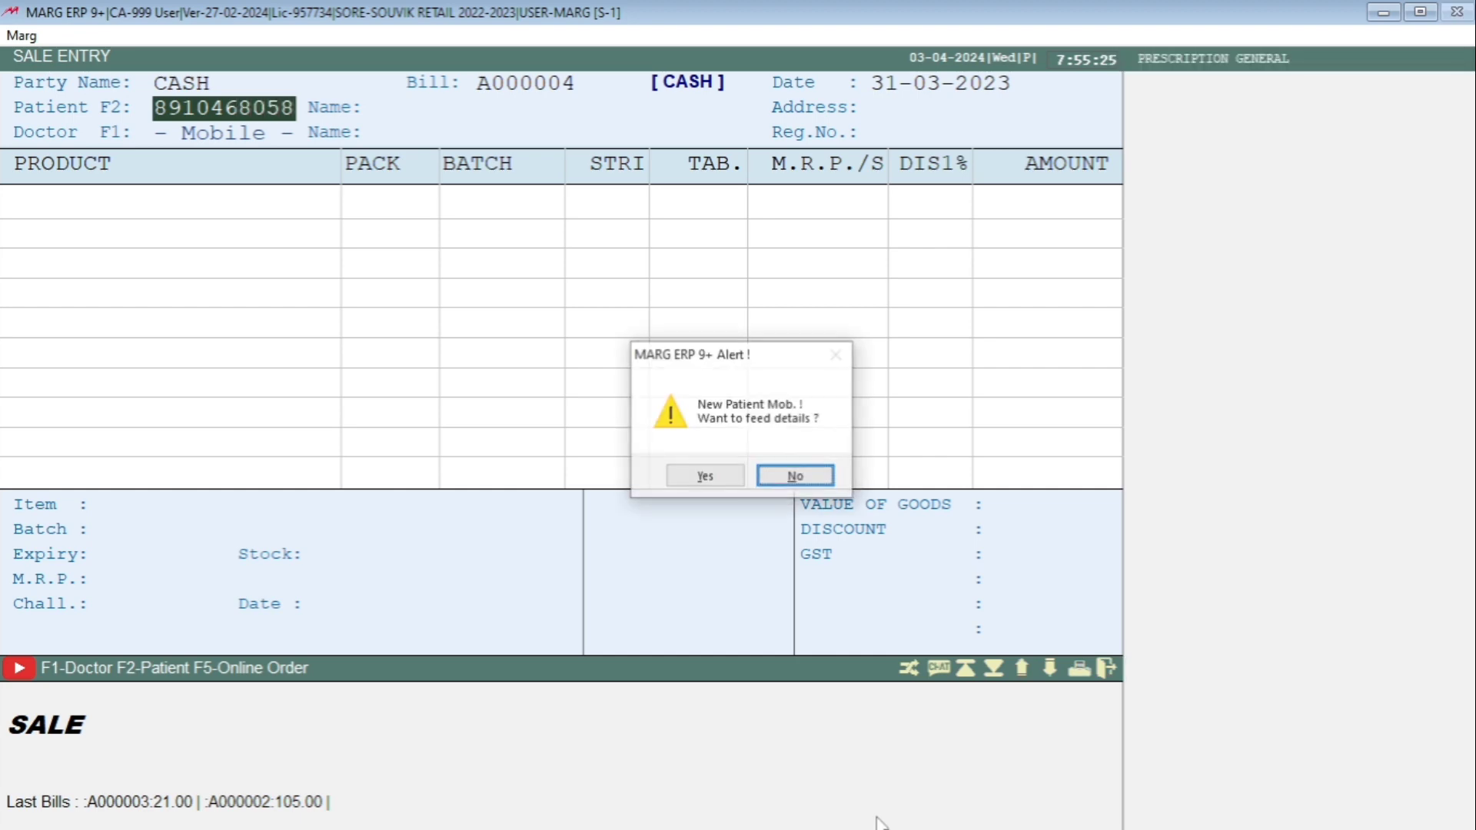
key("Left")
key("Return")
key("Return")
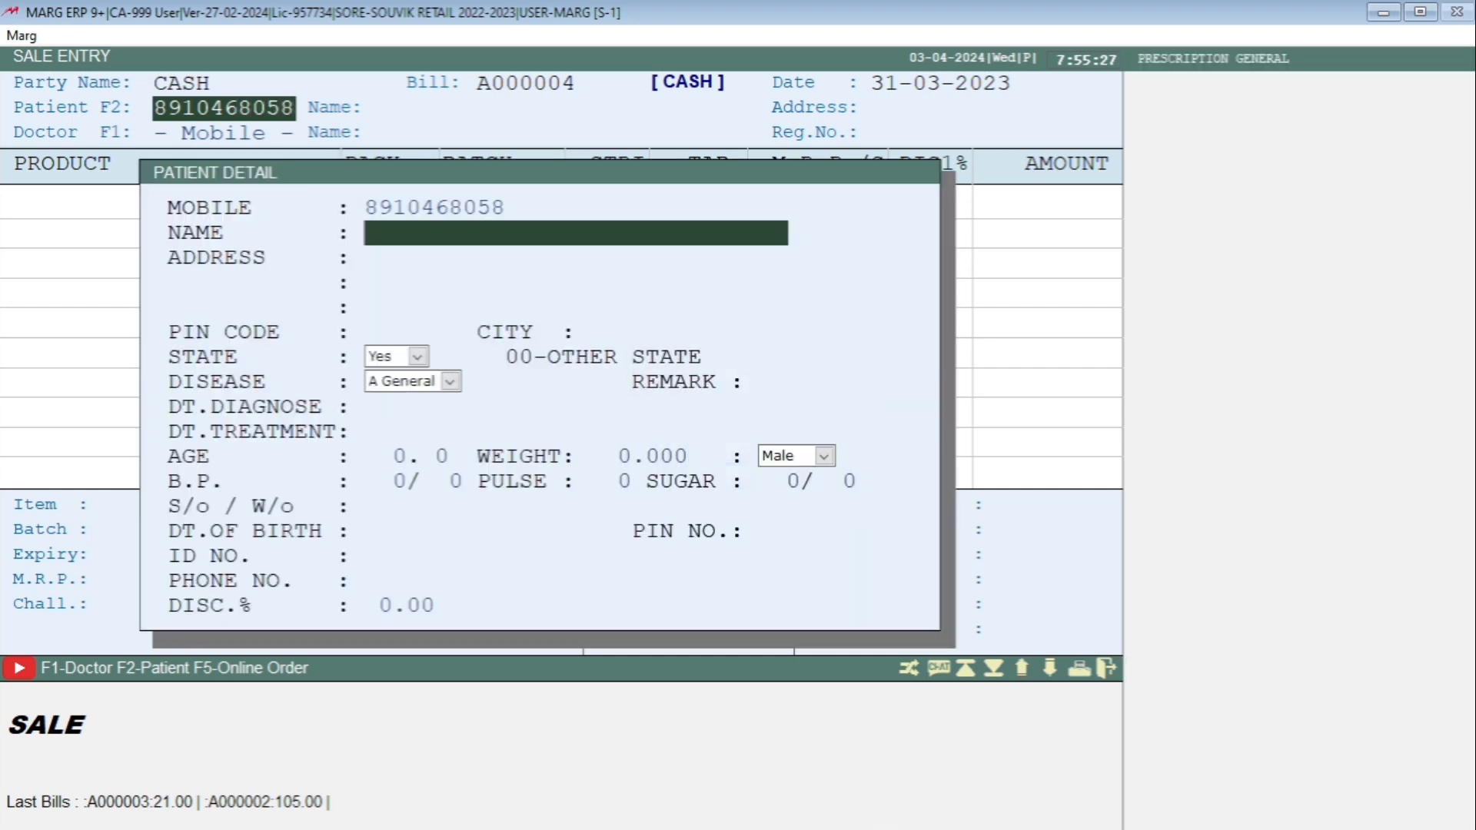
type("SUDEB")
key("Return")
key("Escape")
Enter the doctor's code and full name in the Doctor Detail and confirm the bill header.
key("Return")
key("Return")
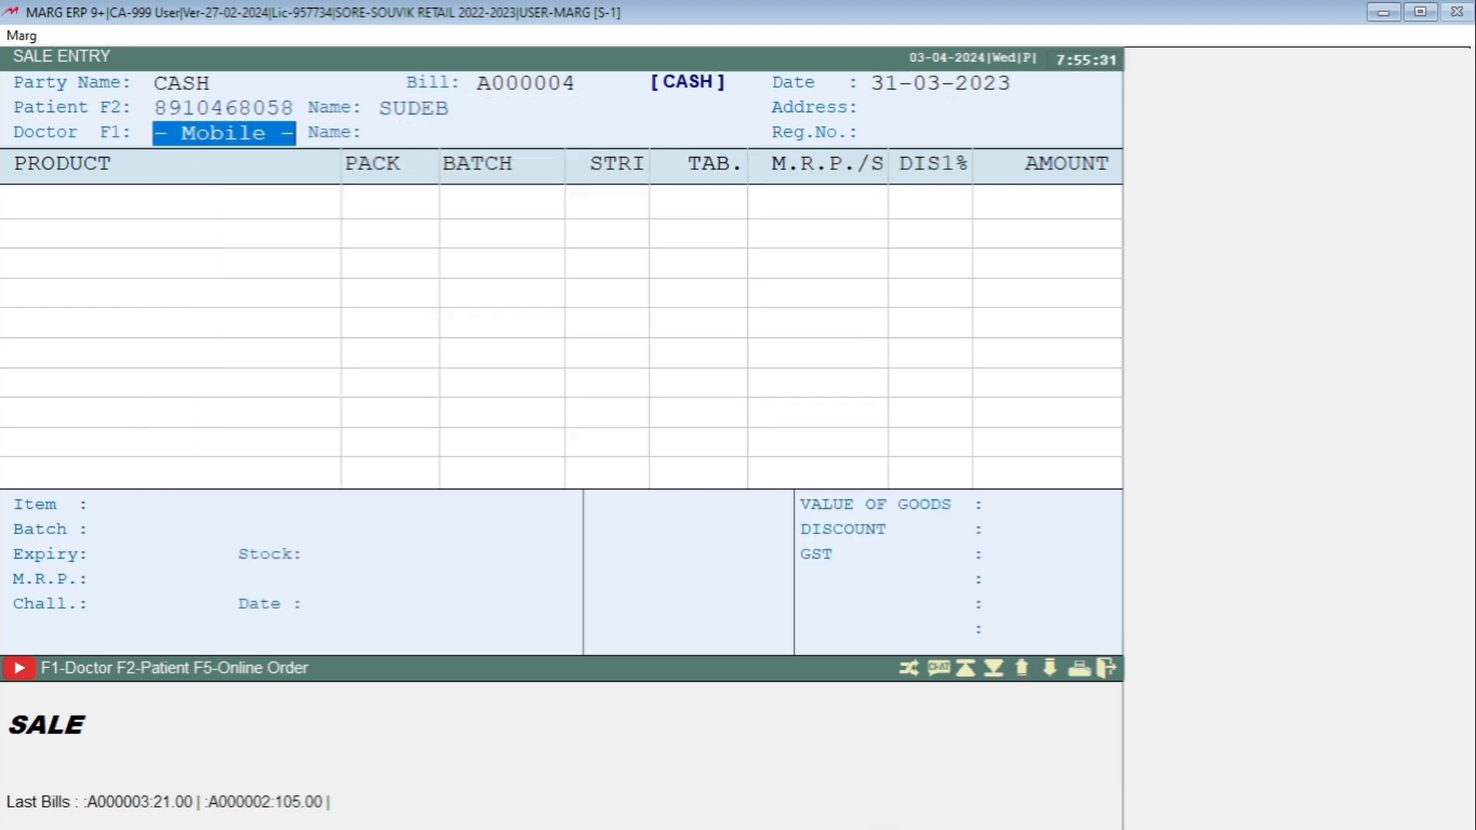
type("SS")
key("Return")
key("Left")
key("Return")
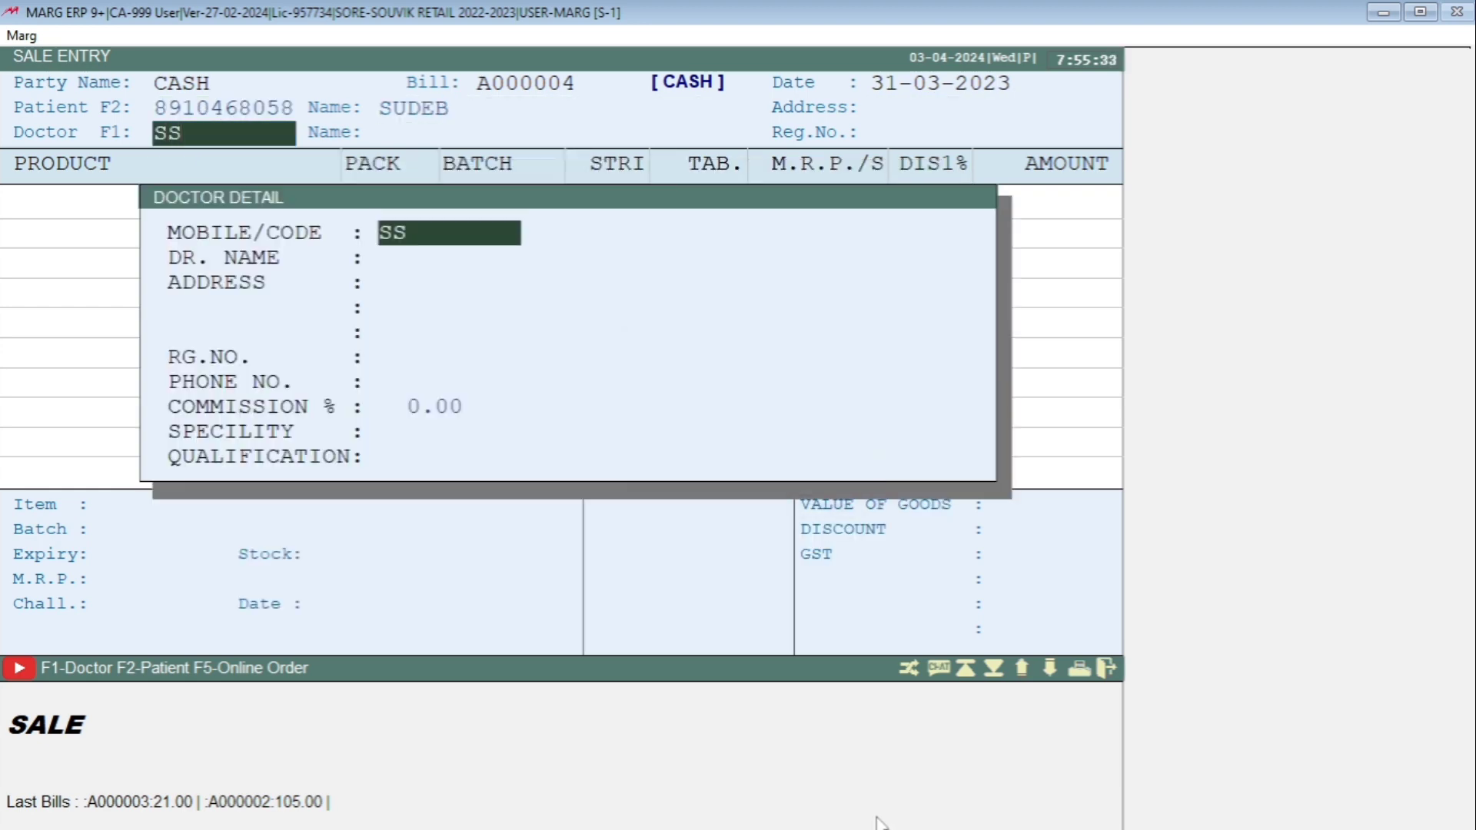
type("DR.")
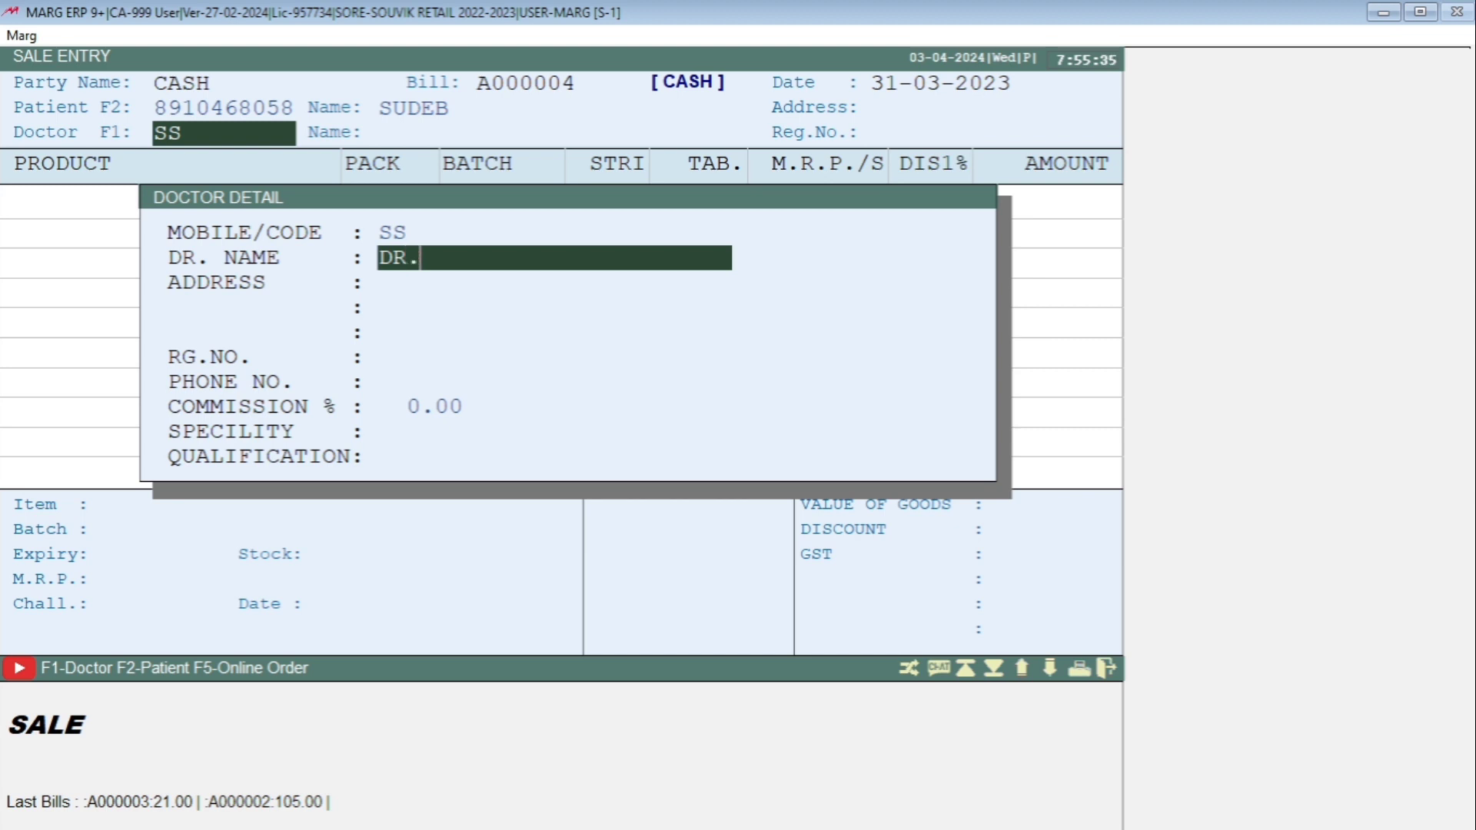
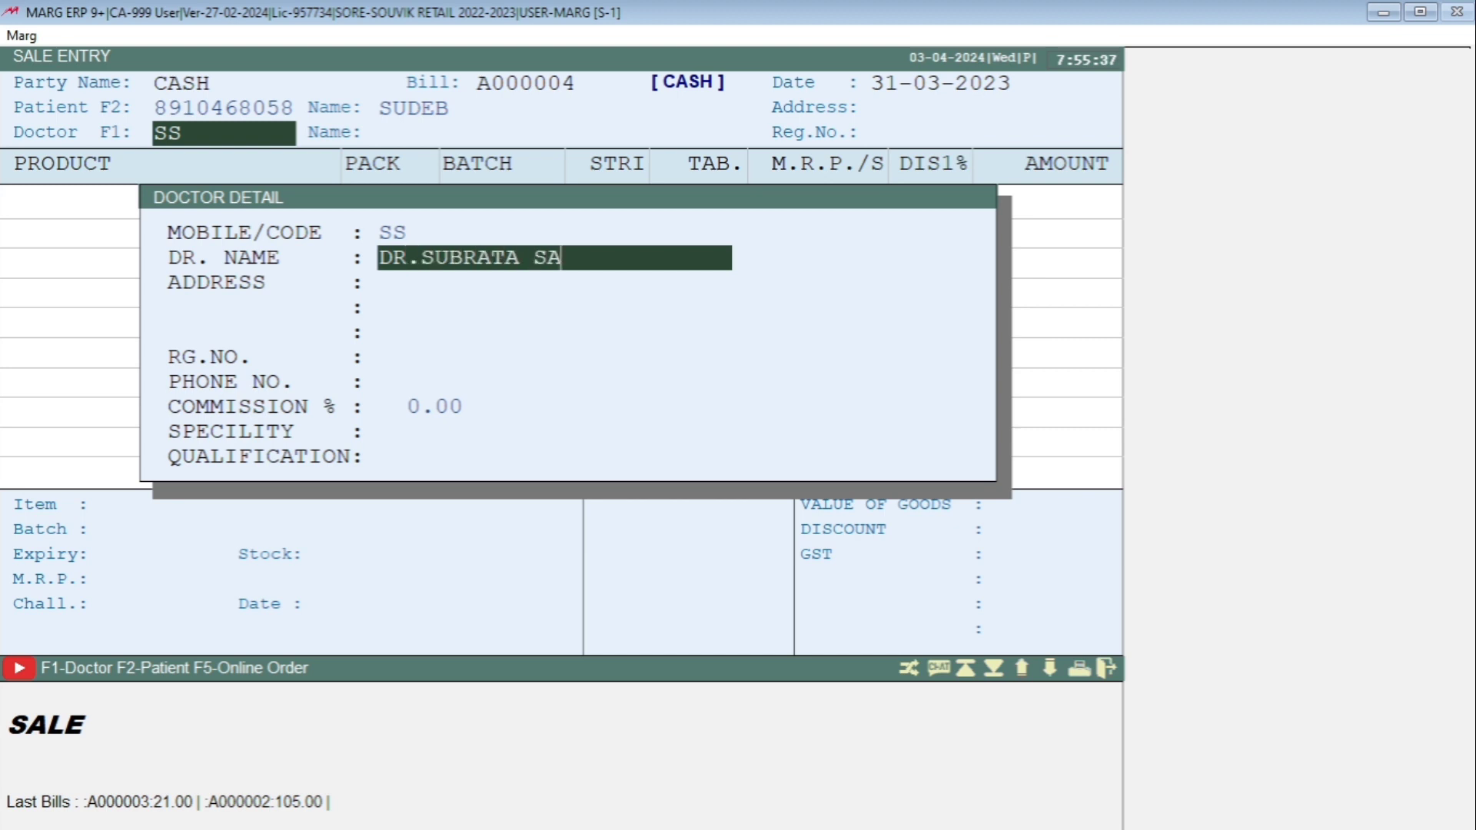
key("Return")
key("Return")
key("Return")
key("Return")
key("Return")
key("Return")
key("Return")
key("Return")
key("Return")
key("Return")
key("Return")
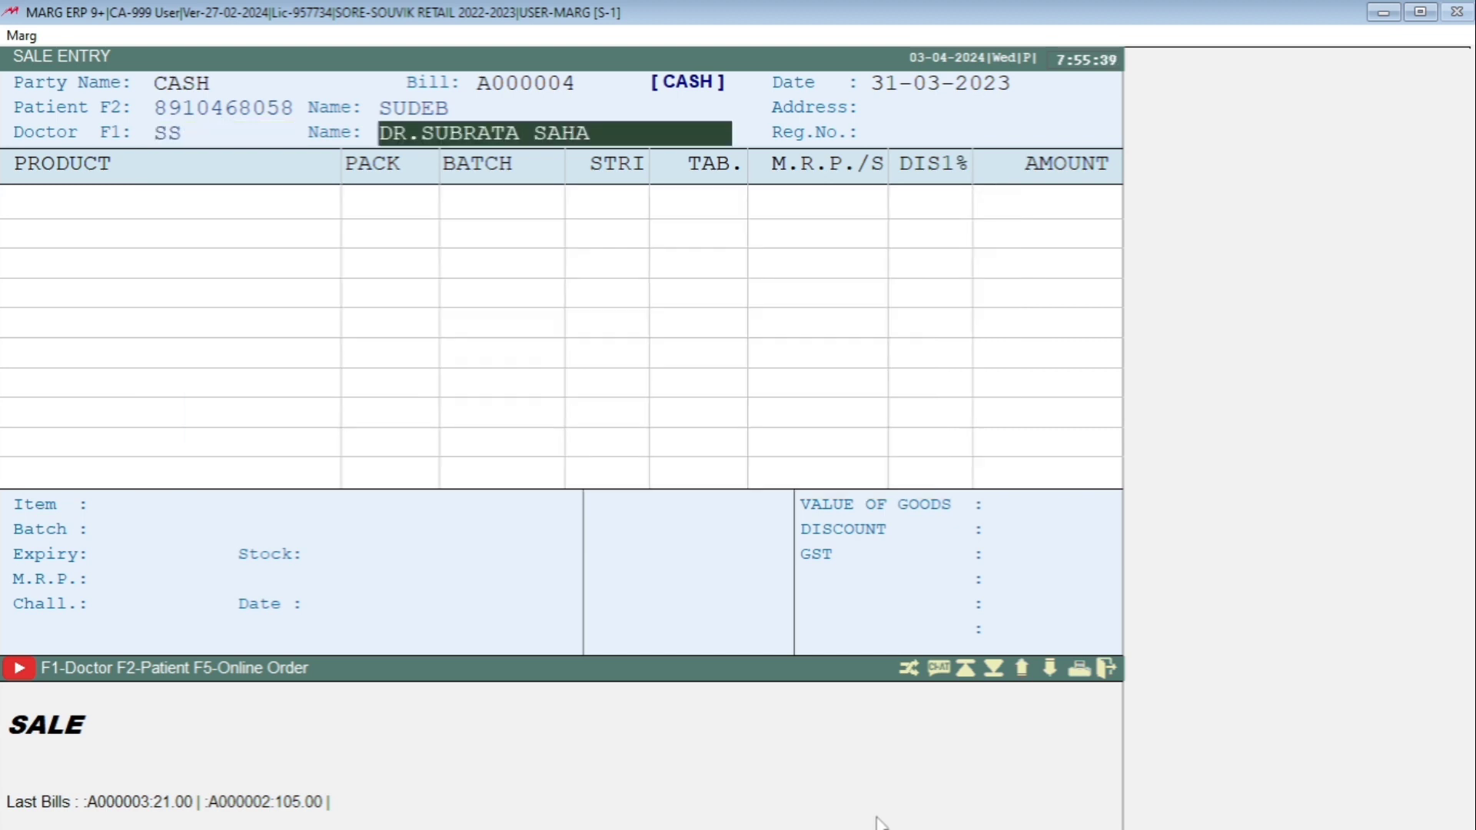
key("Return")
key("Return")
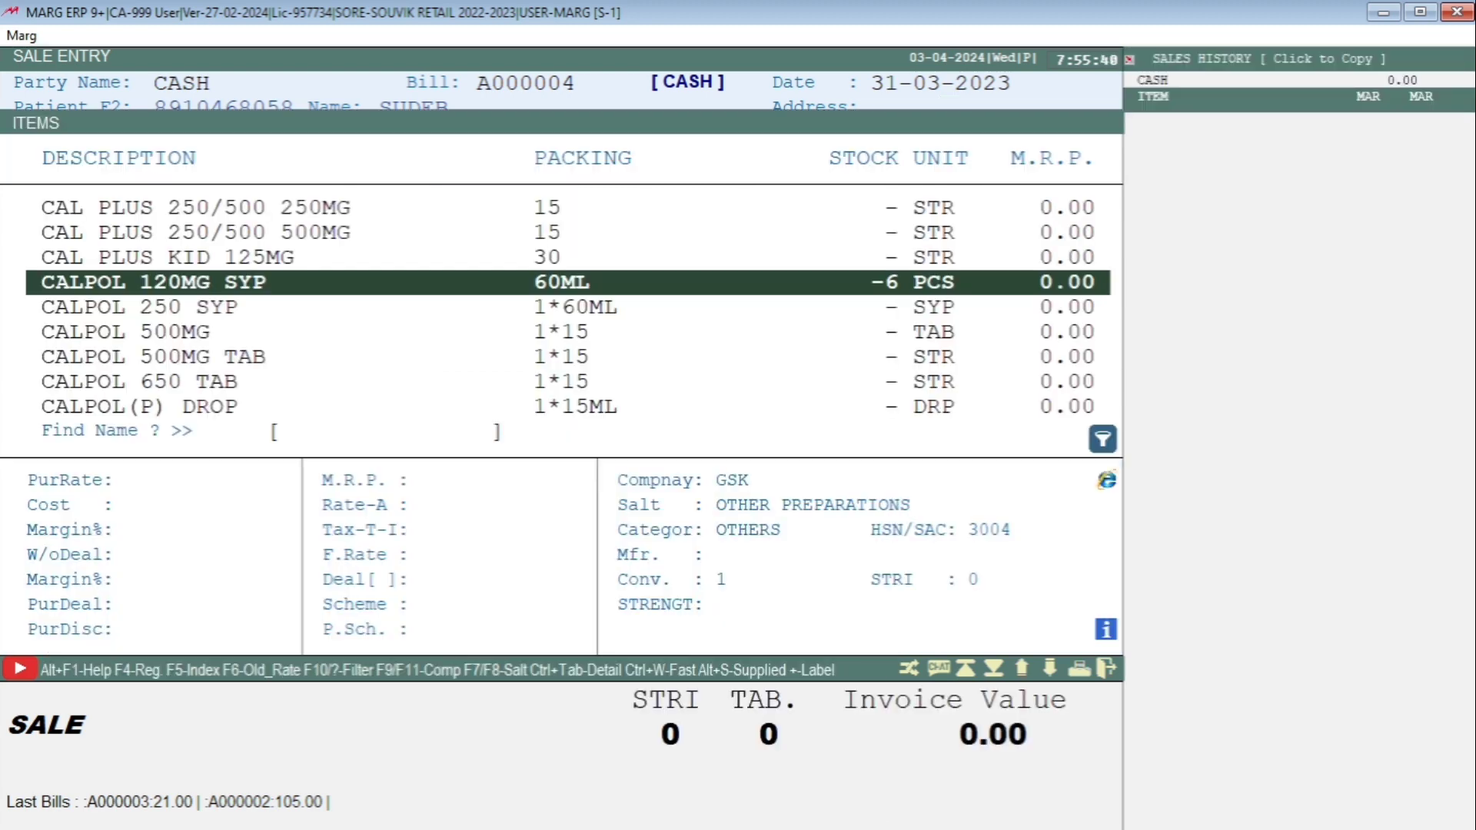
Add one strip of RANTAC 150MG TAB at MRP 10.00, bringing the invoice to 10.00.
type("RANTAC")
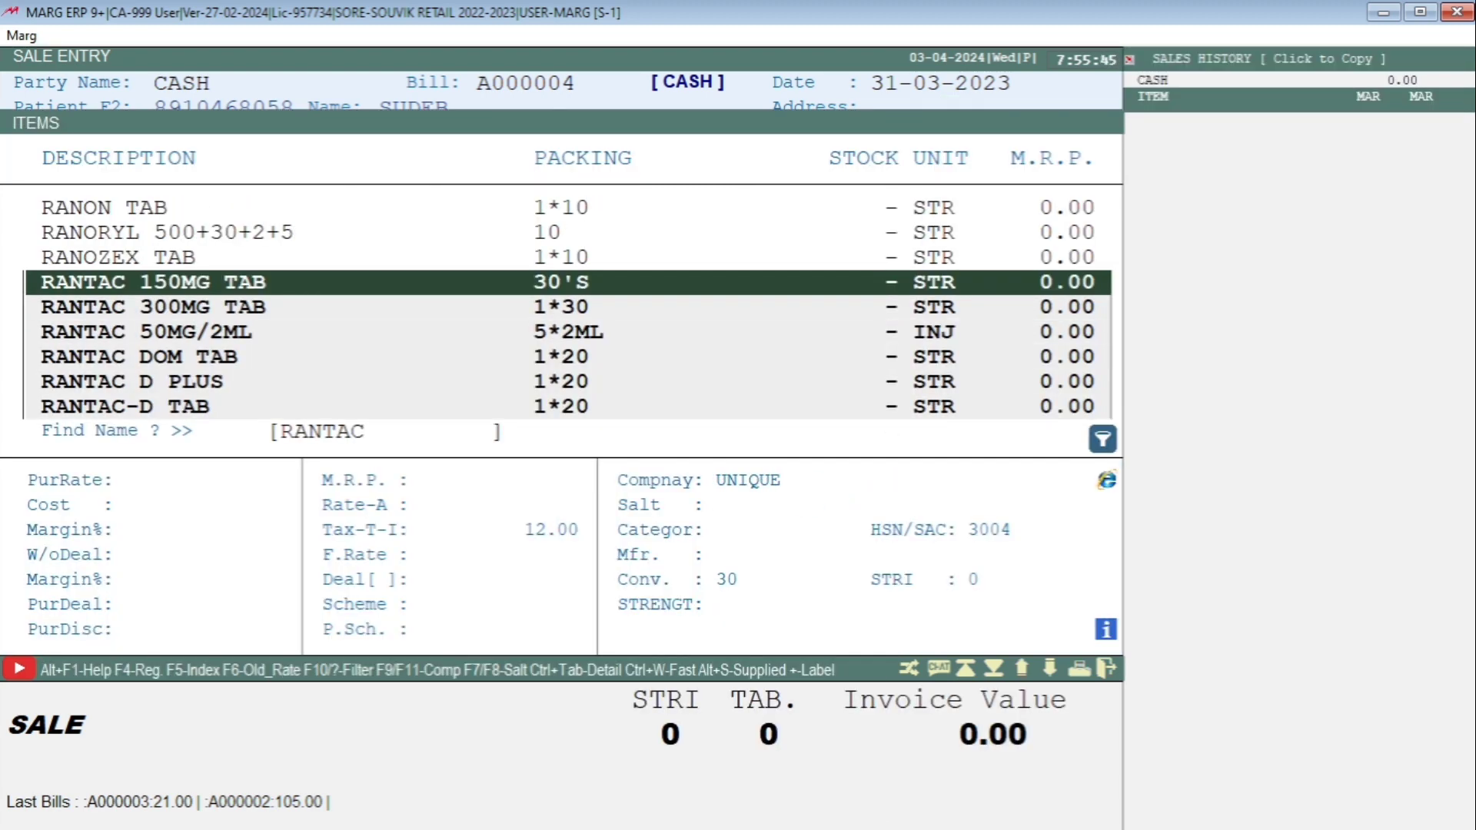
key("Return")
key("Left")
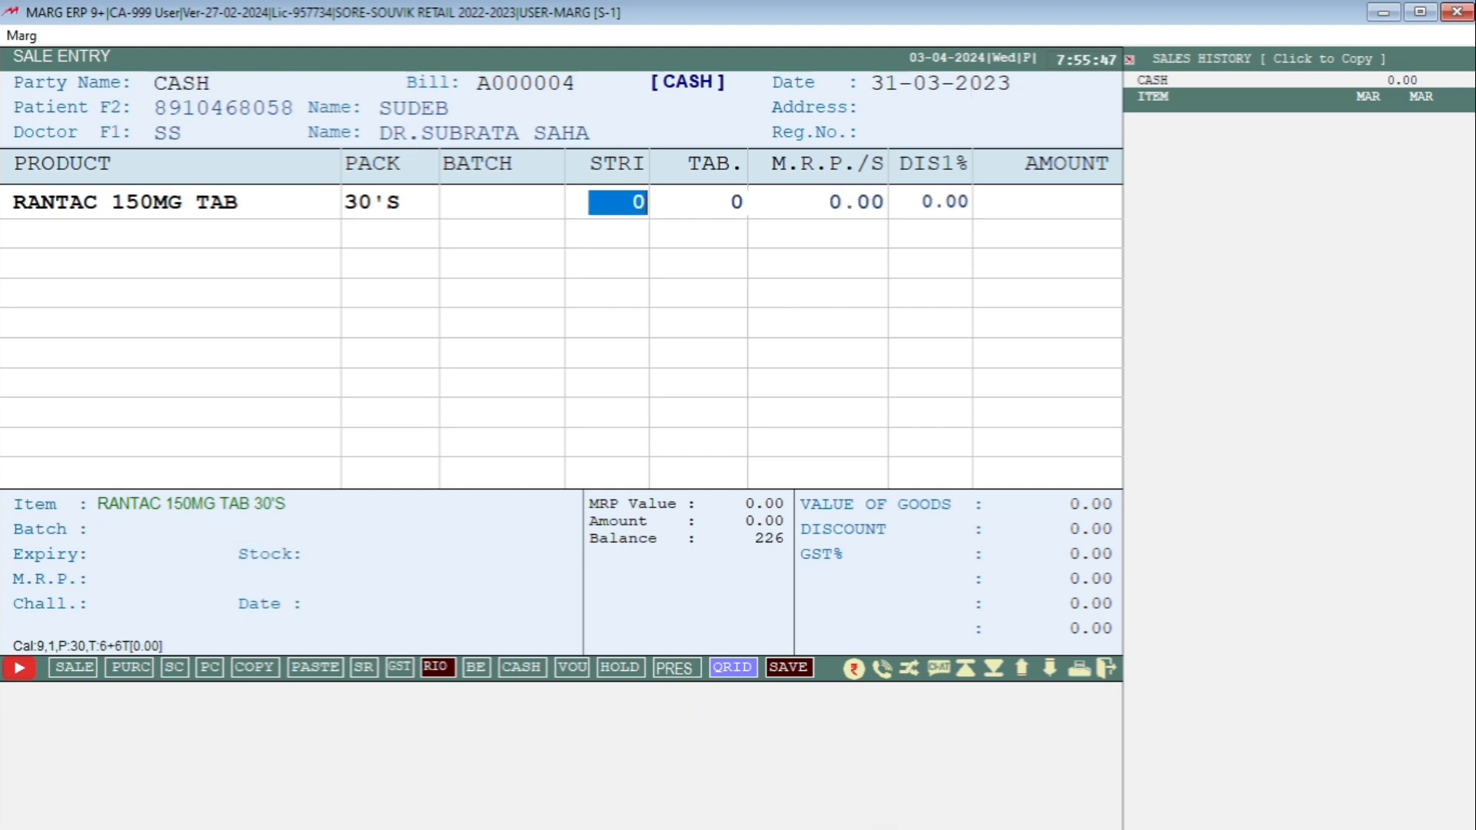
type("1")
key("Return")
key("Return")
type("10")
key("Return")
key("Return")
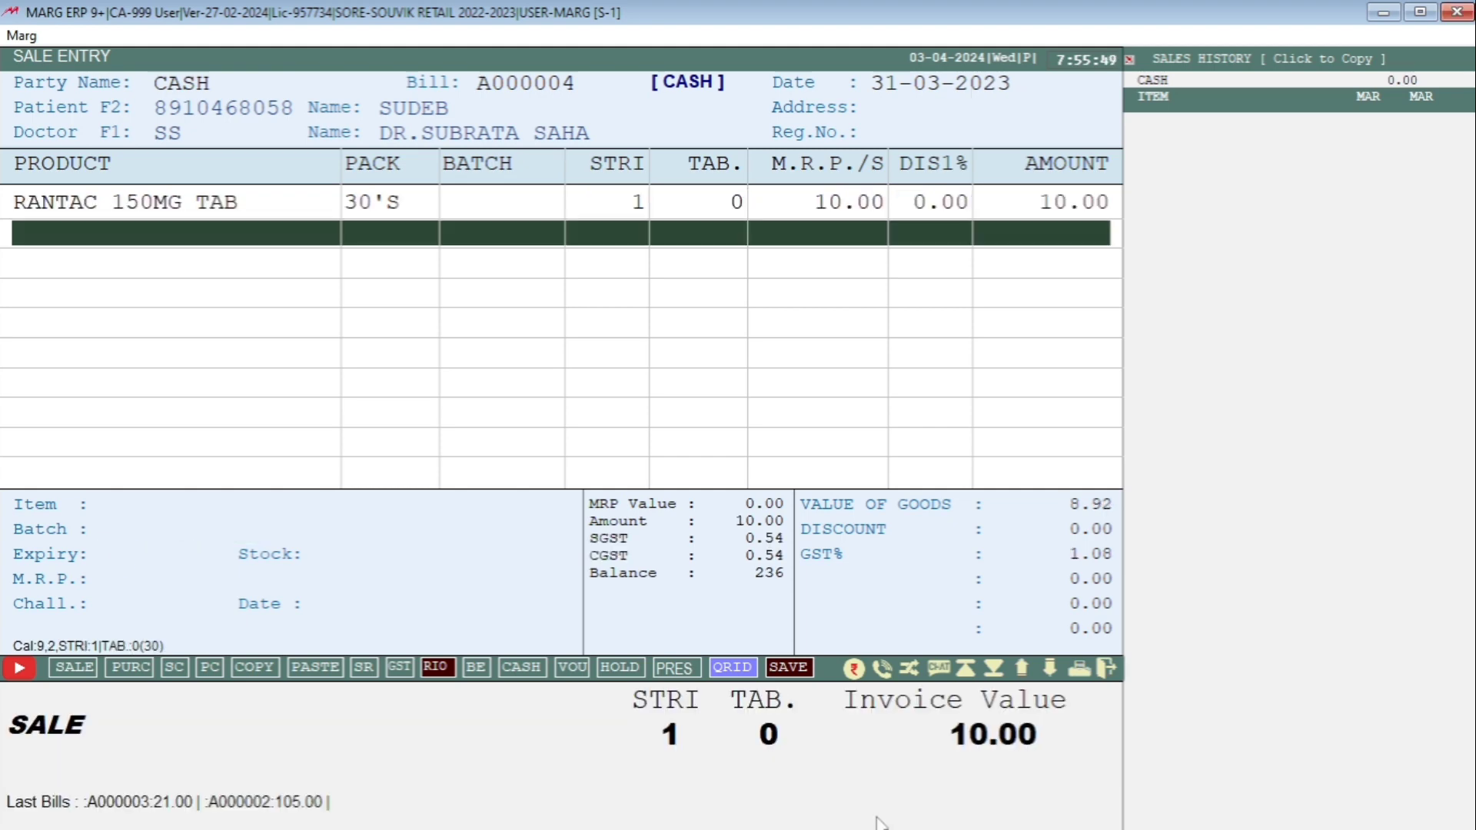
key("Return")
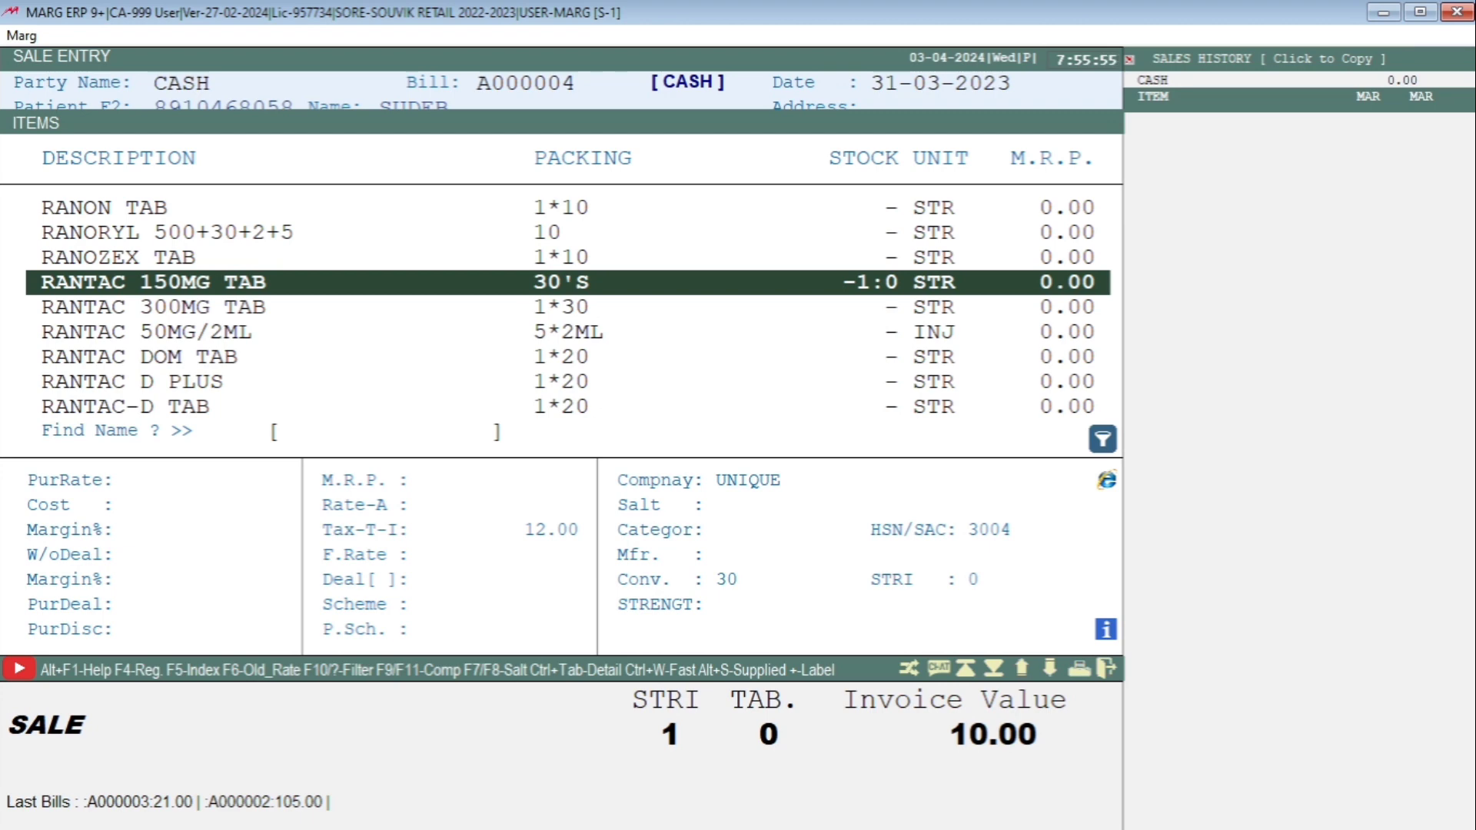
type("RANTAC")
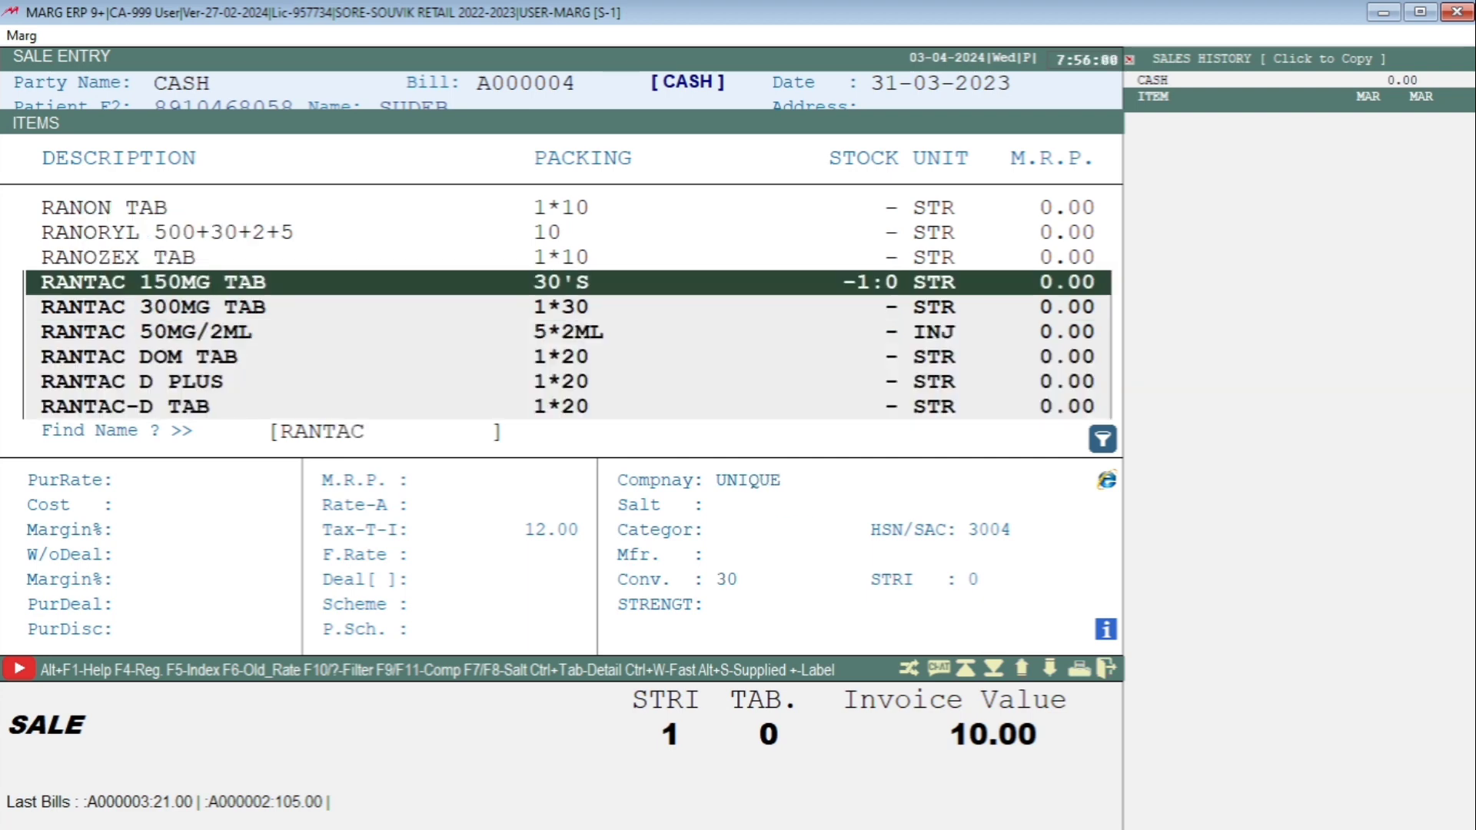
Extend the medicine search to RANTACP so RANTAC PP appears in the list.
type("P")
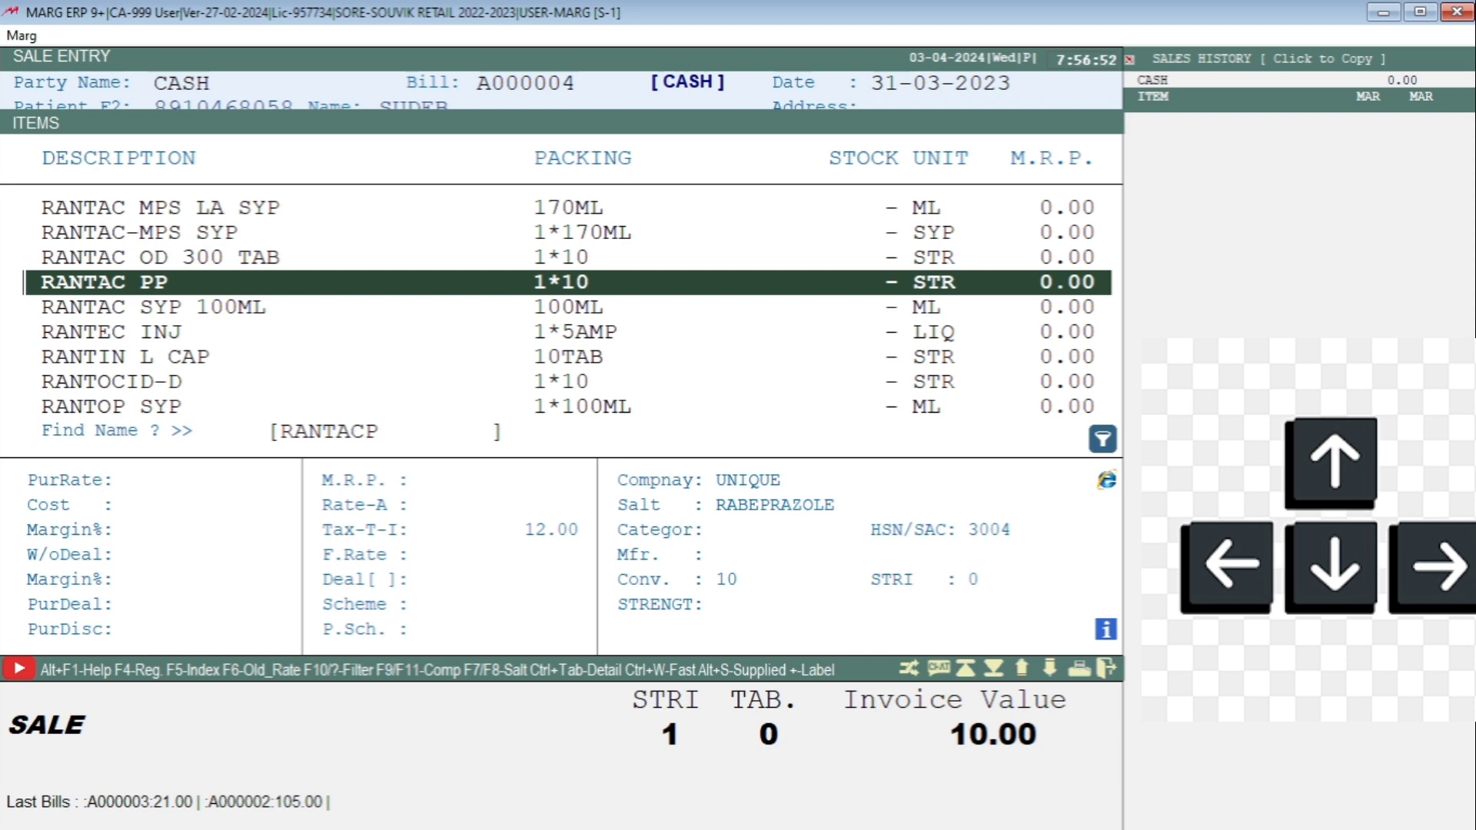
Try searching RANTACDOM and RANTACMPS, then switch the medicine search to CALPOL 650.
key("BackSpace")
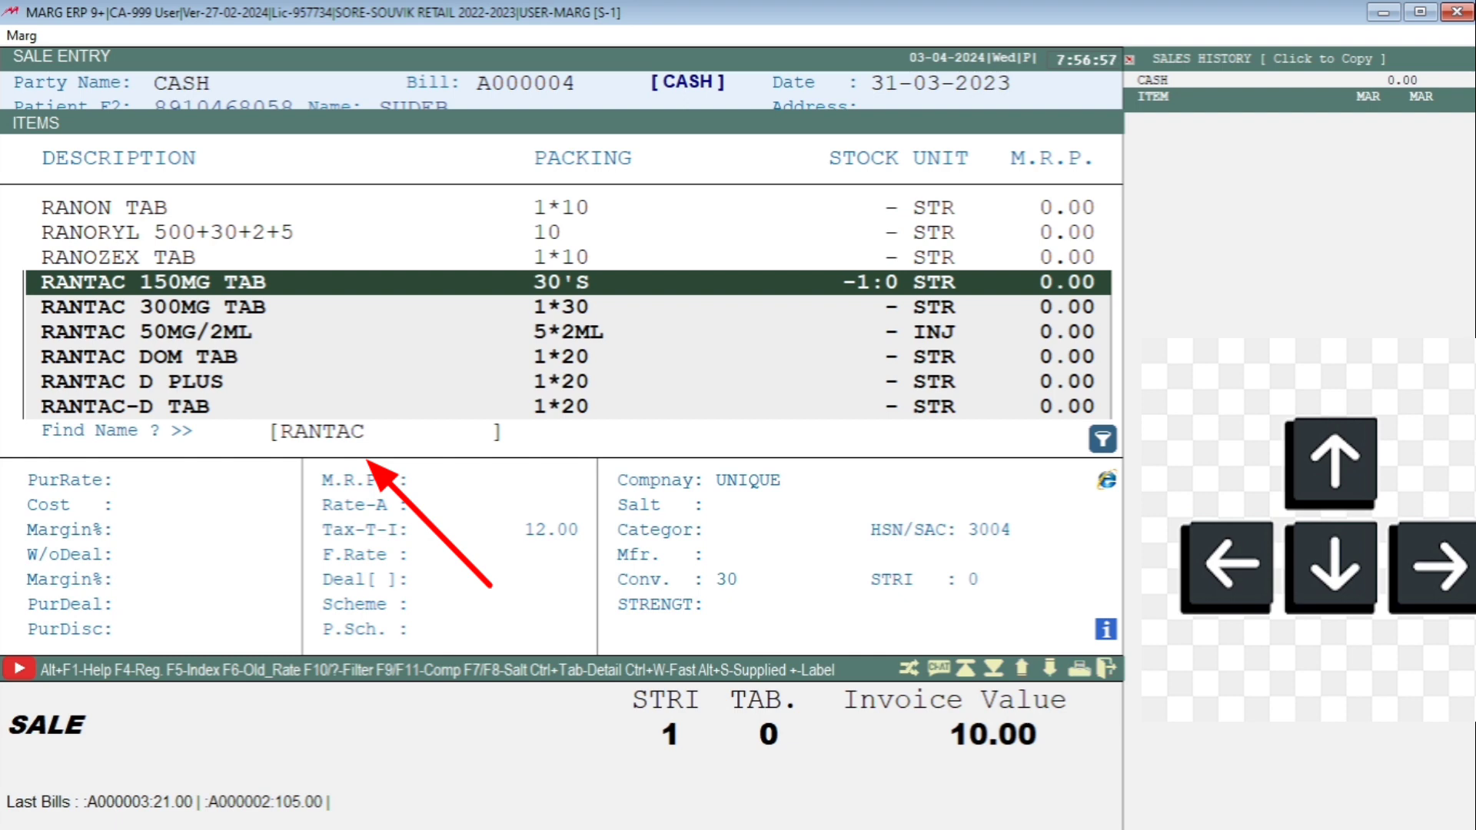
type("DOM")
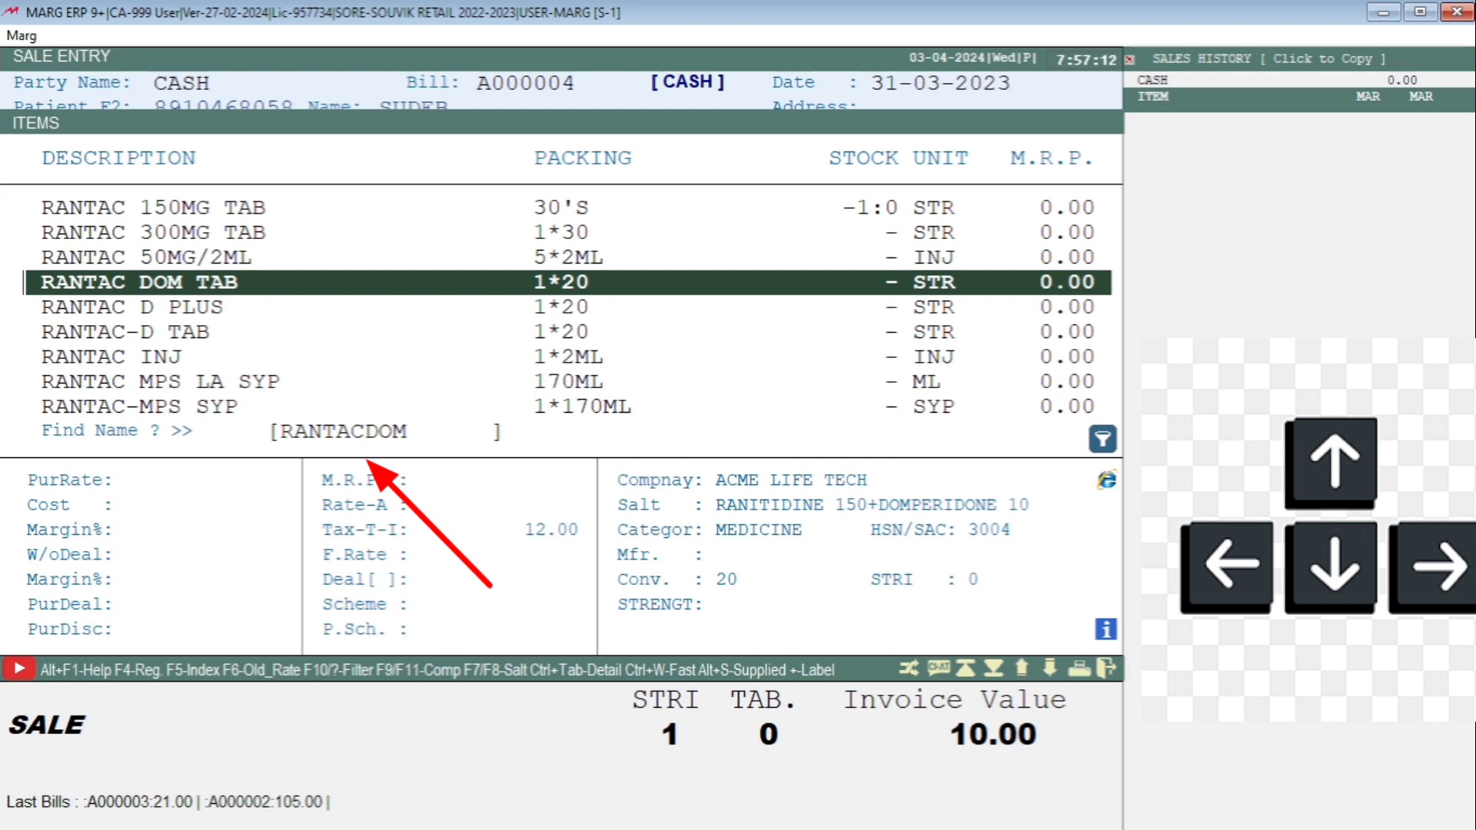
key("BackSpace")
key("BackSpace")
key("BackSpace")
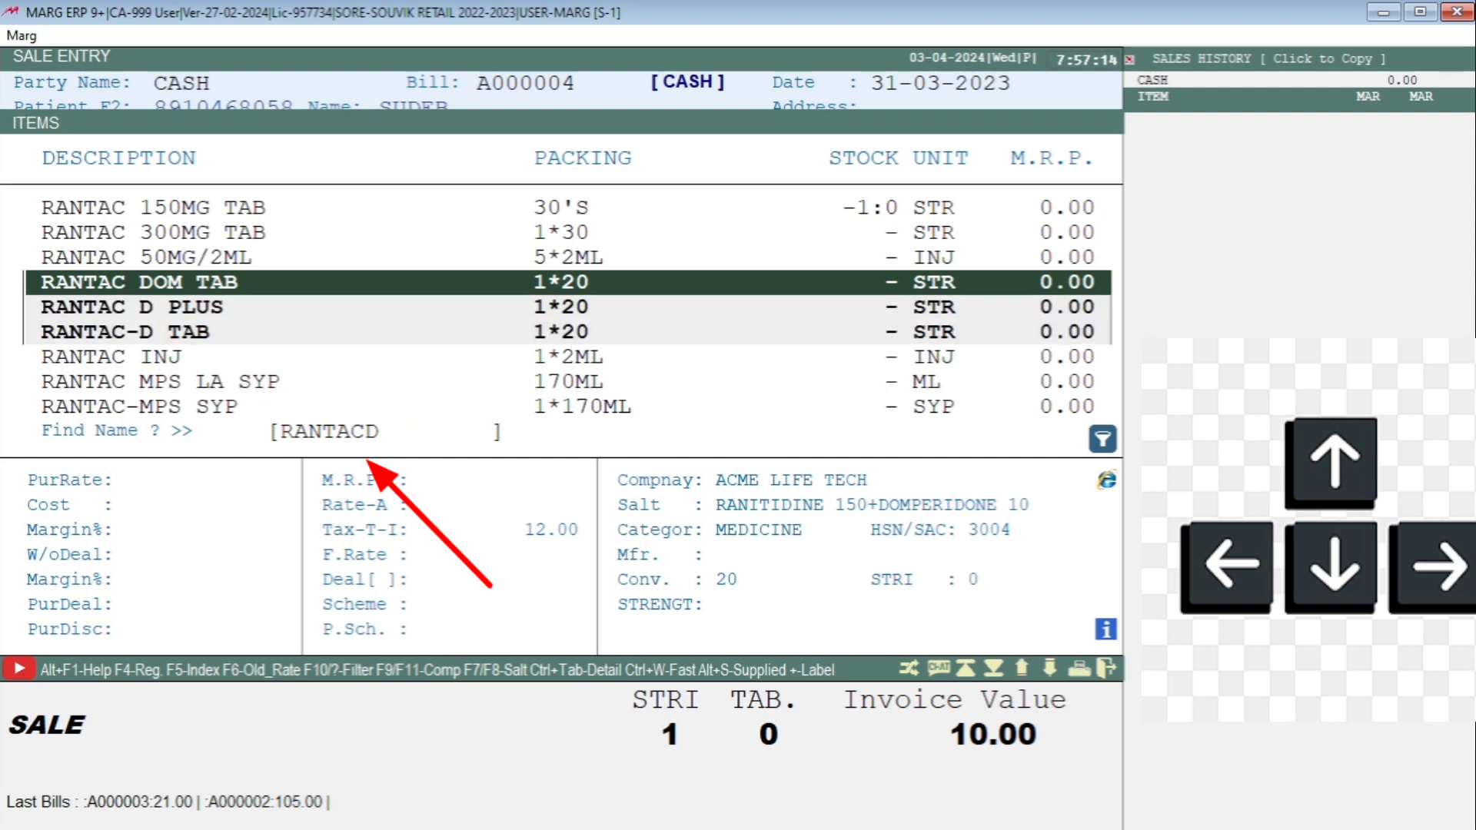
type("MPS")
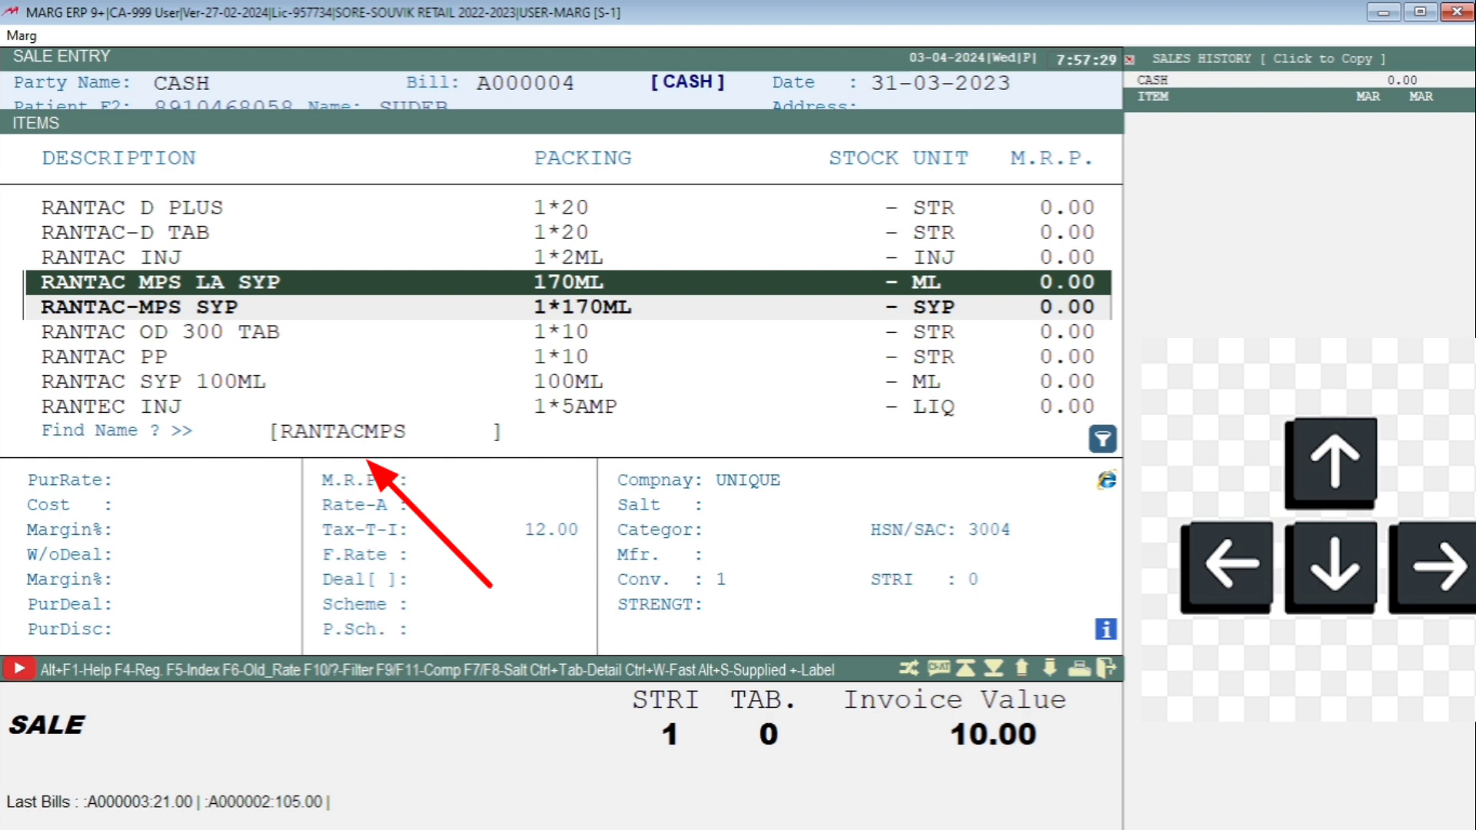
key("BackSpace")
key("BackSpace")
key("BackSpace")
key("BackSpace")
key("BackSpace")
key("BackSpace")
key("BackSpace")
key("BackSpace")
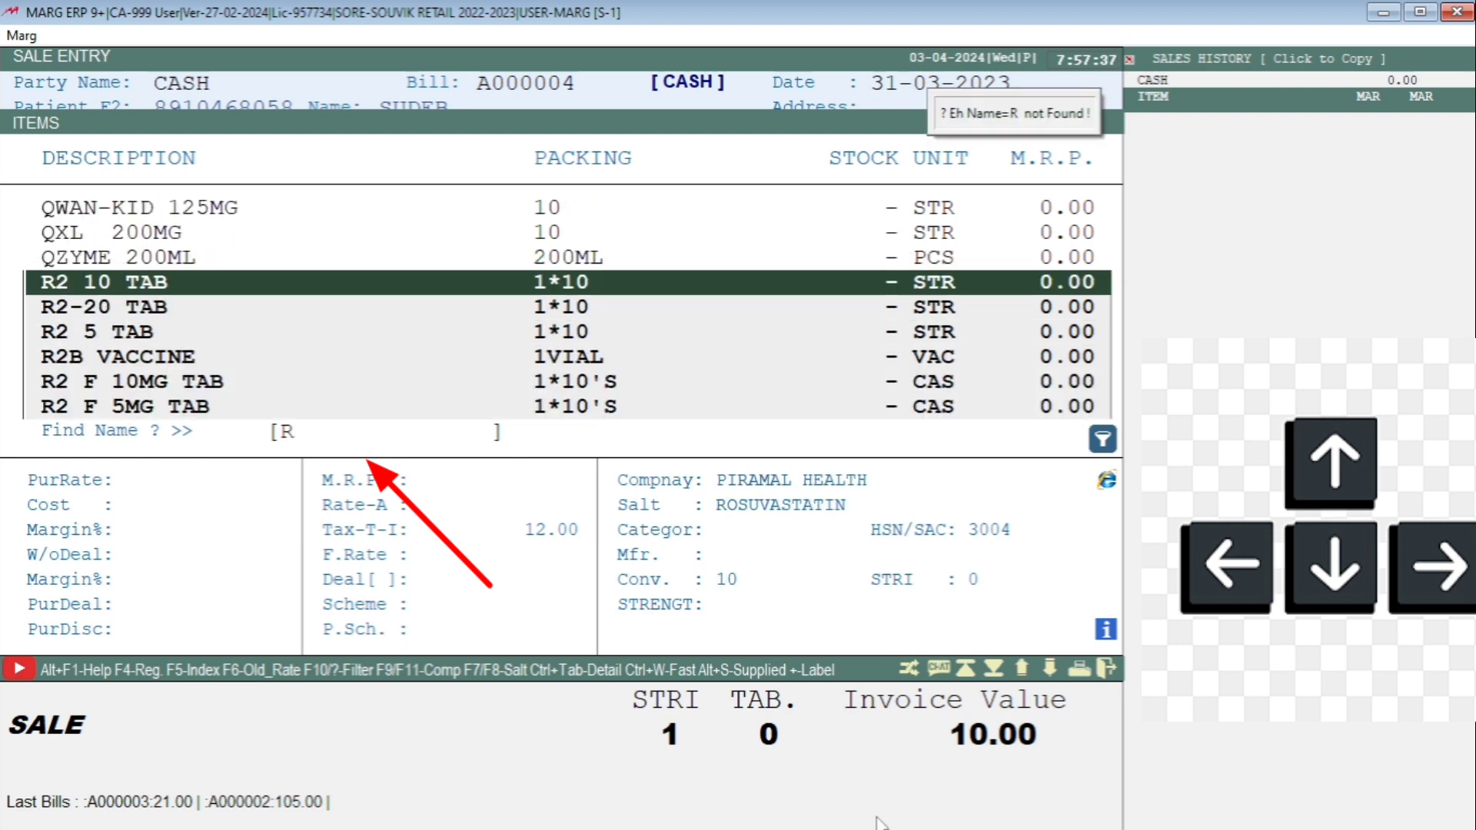
type("RA")
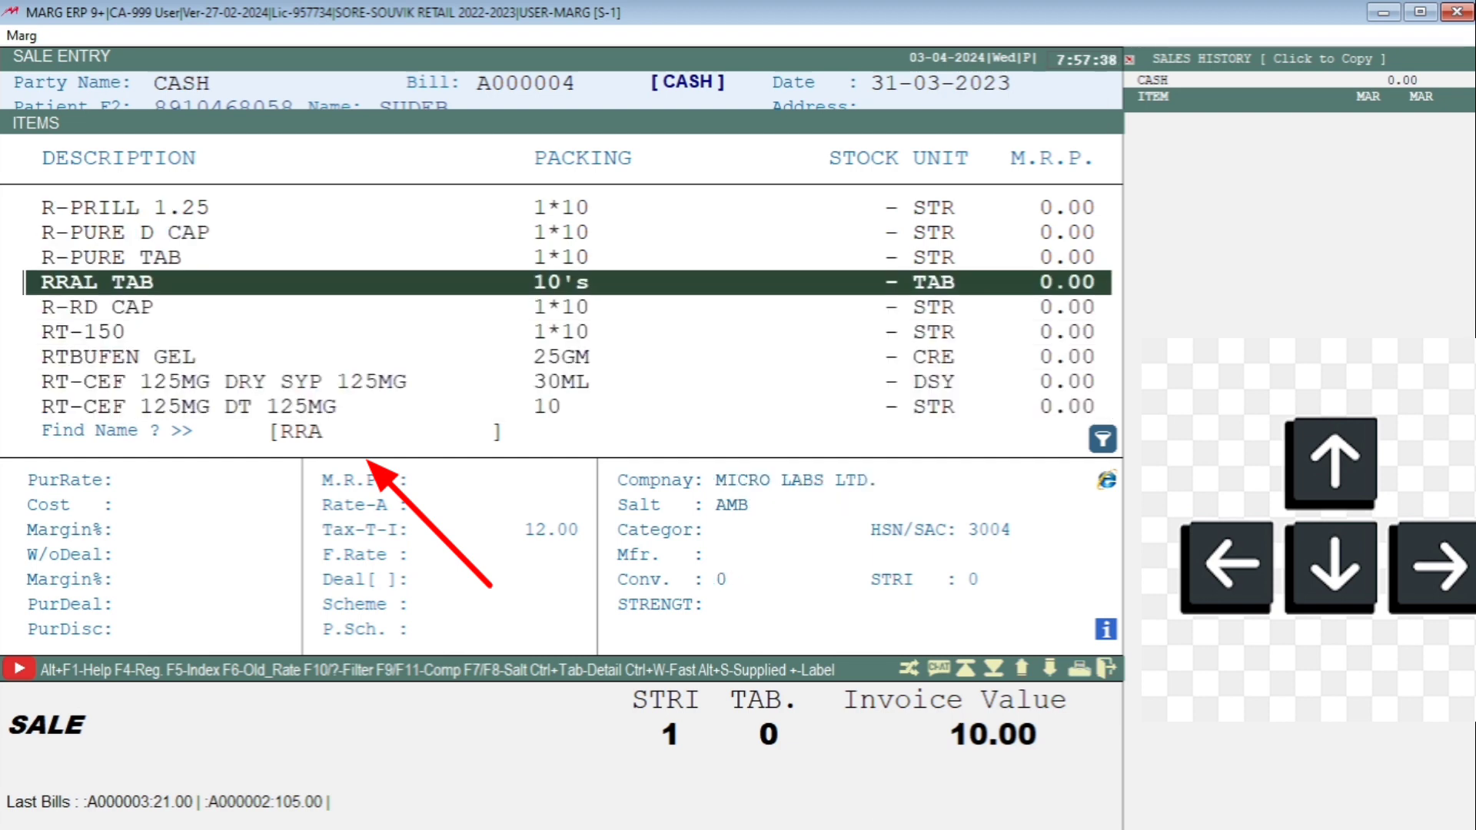
key("Left")
type("CALPOL ")
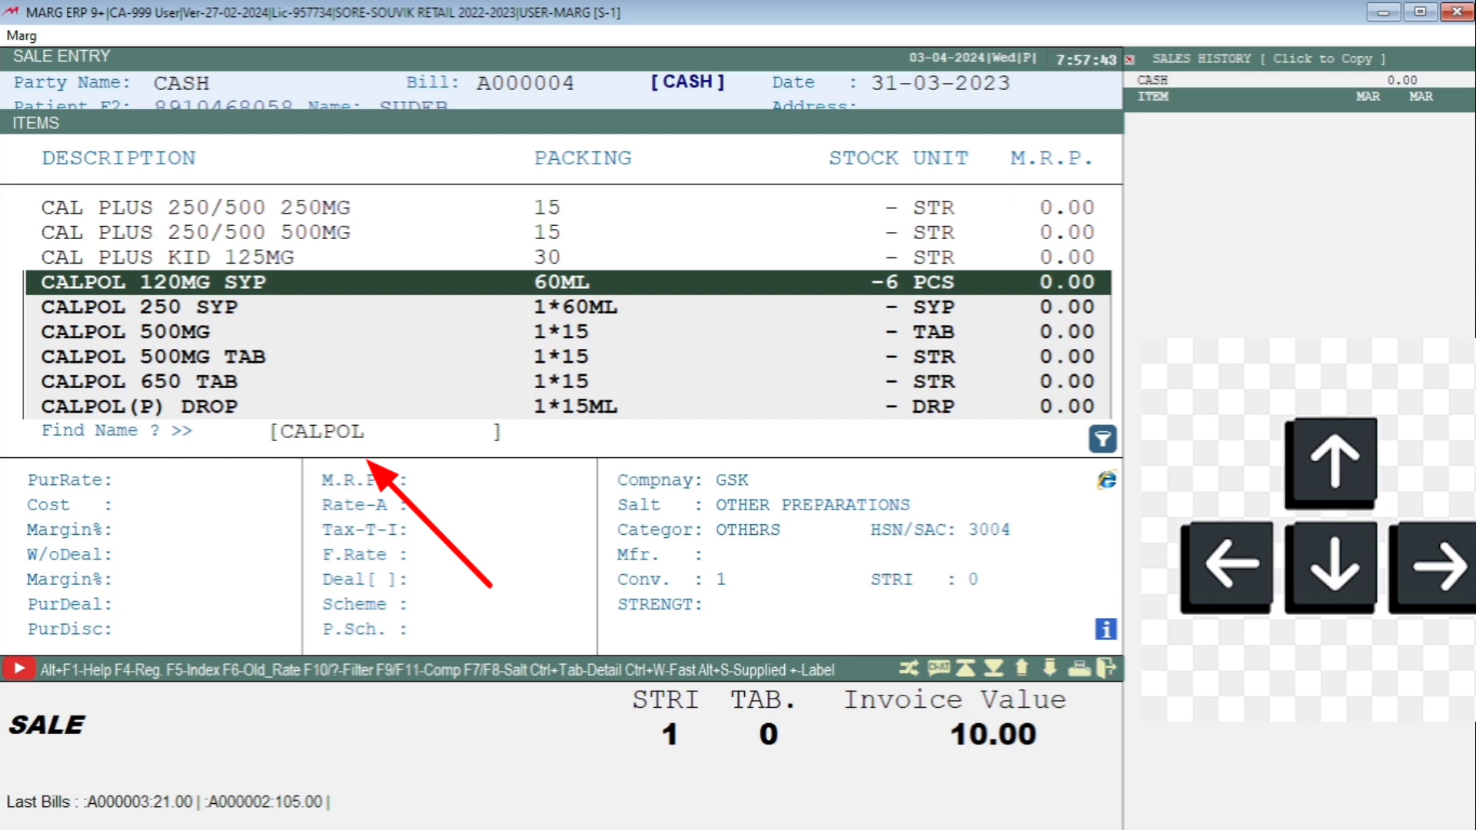
type("650")
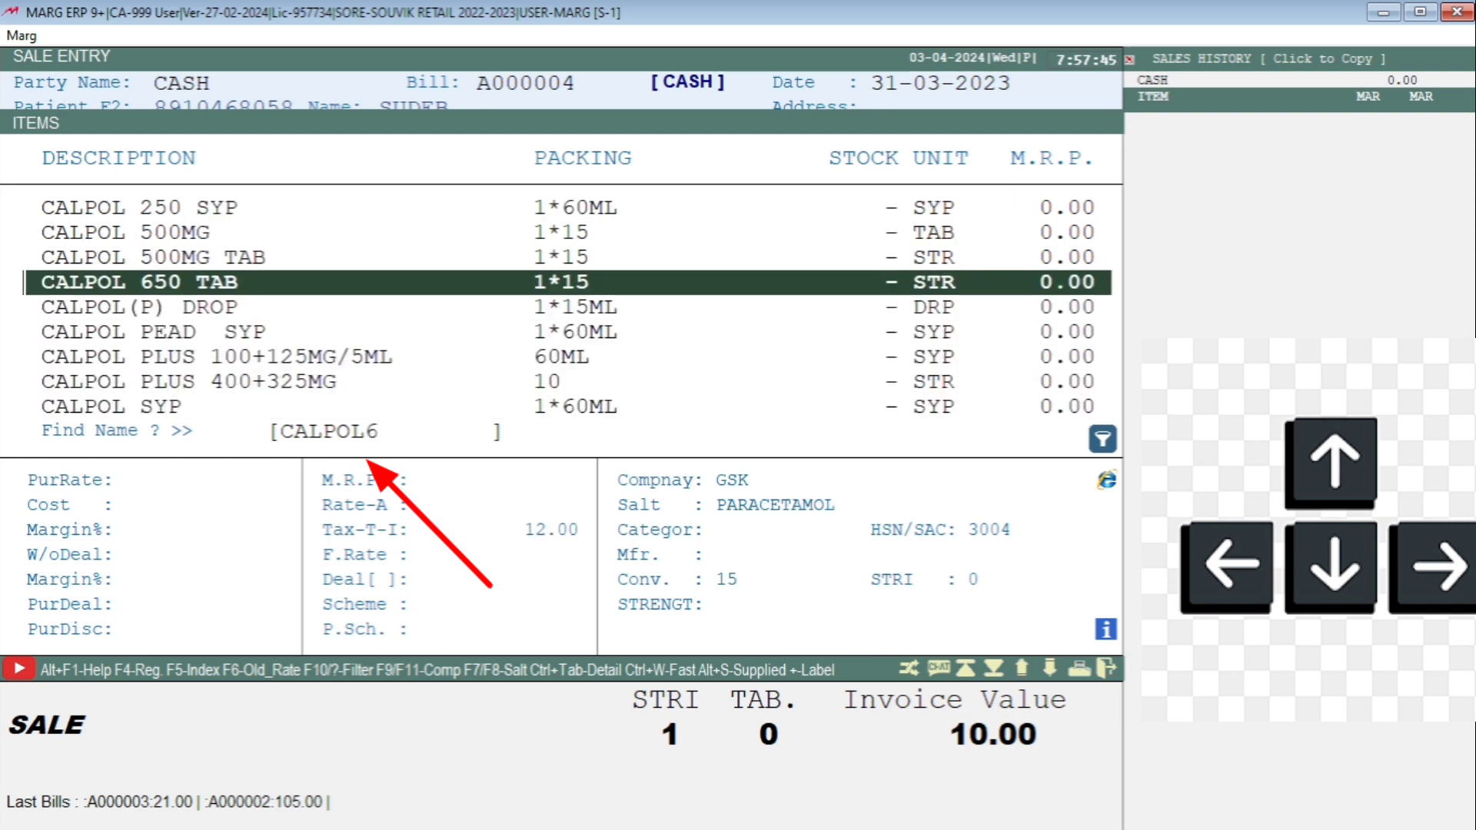
Add one strip of CALPOL 650 TAB at MRP 10 as line two, making the invoice 20.00.
key("Return")
key("Return")
key("Return")
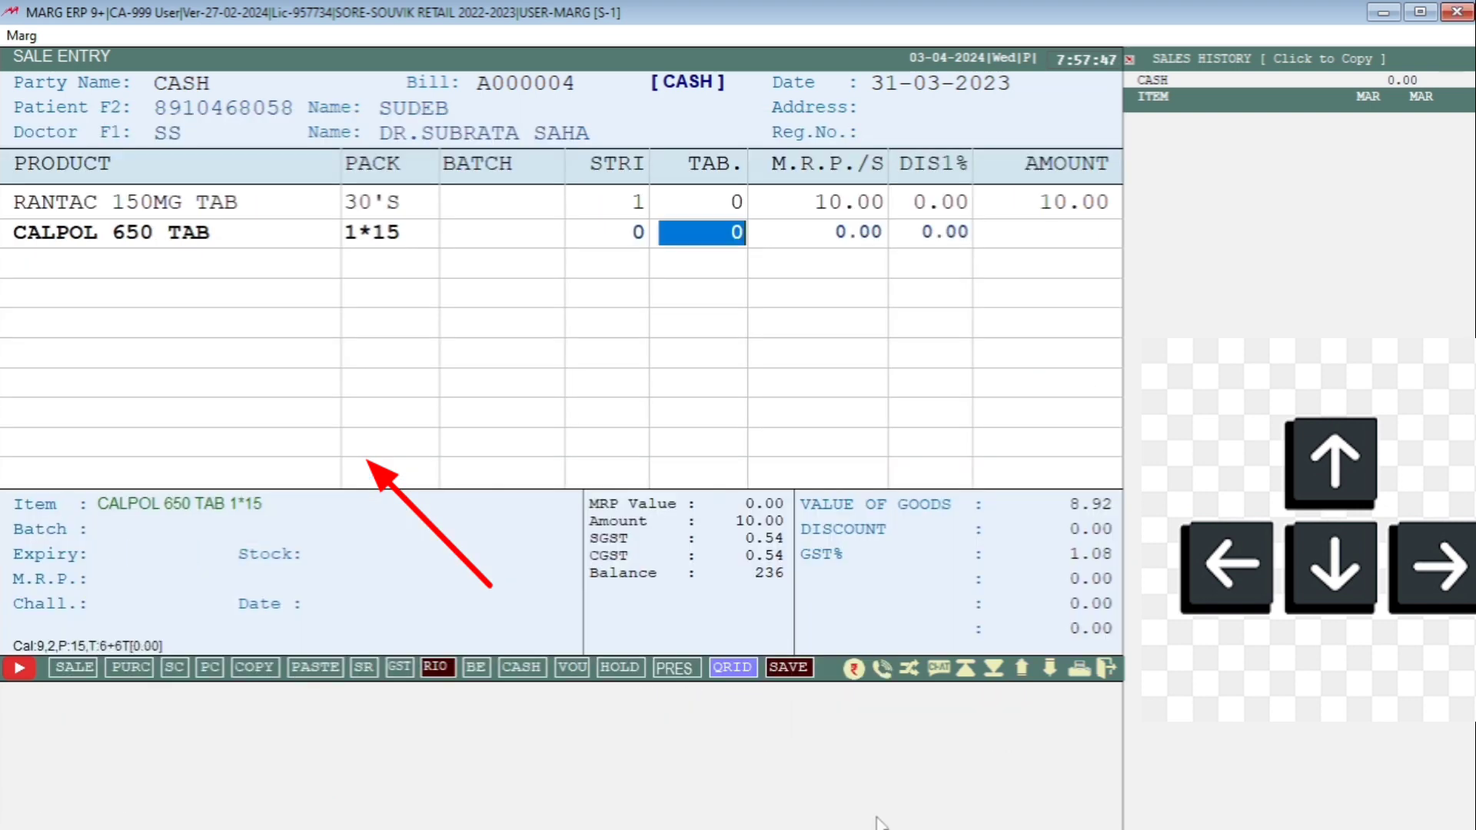
key("Left")
type("1")
key("Return")
key("Return")
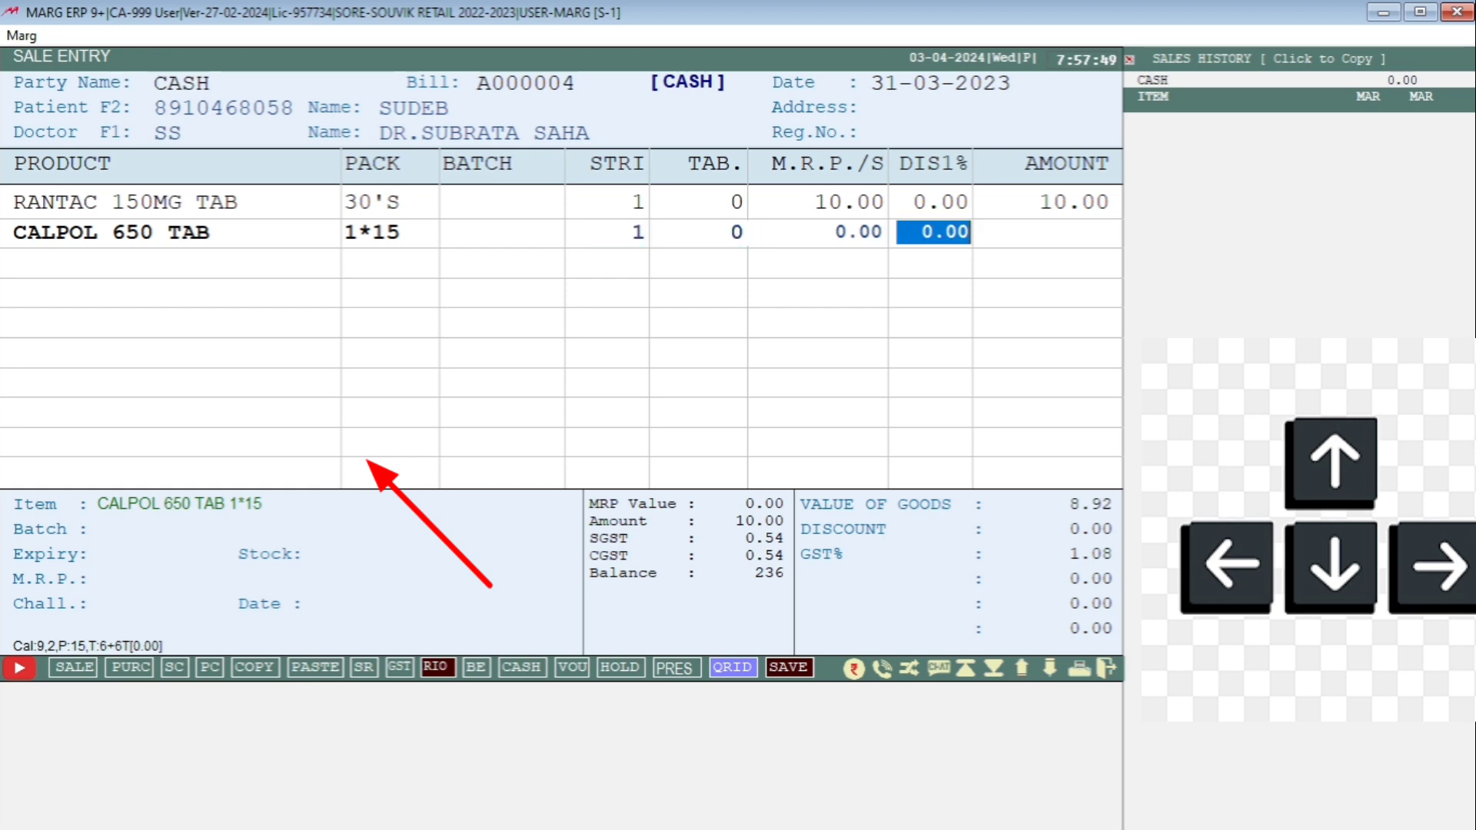
key("Left")
type("10")
key("Return")
key("Return")
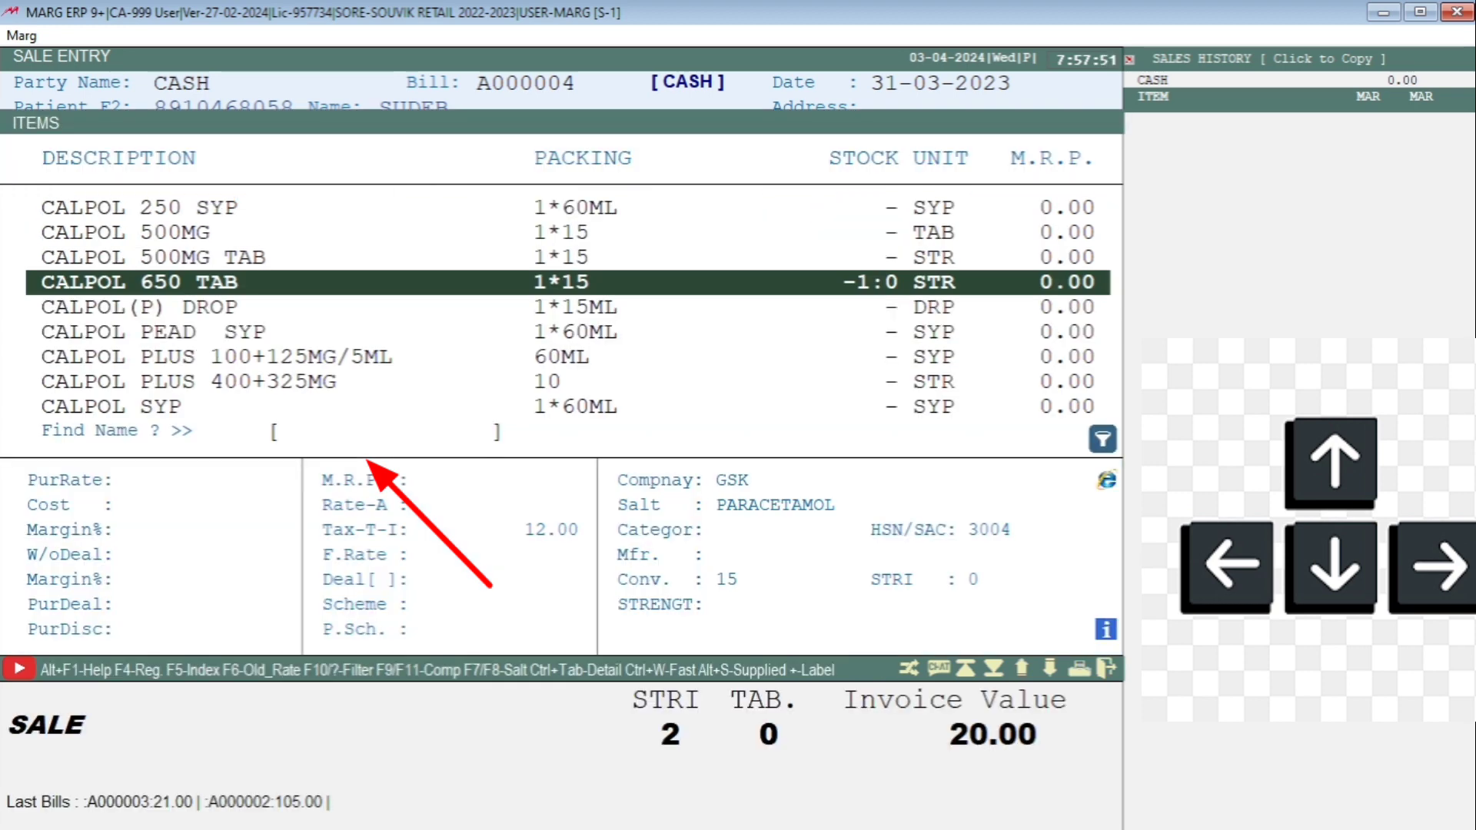
type("DOLO")
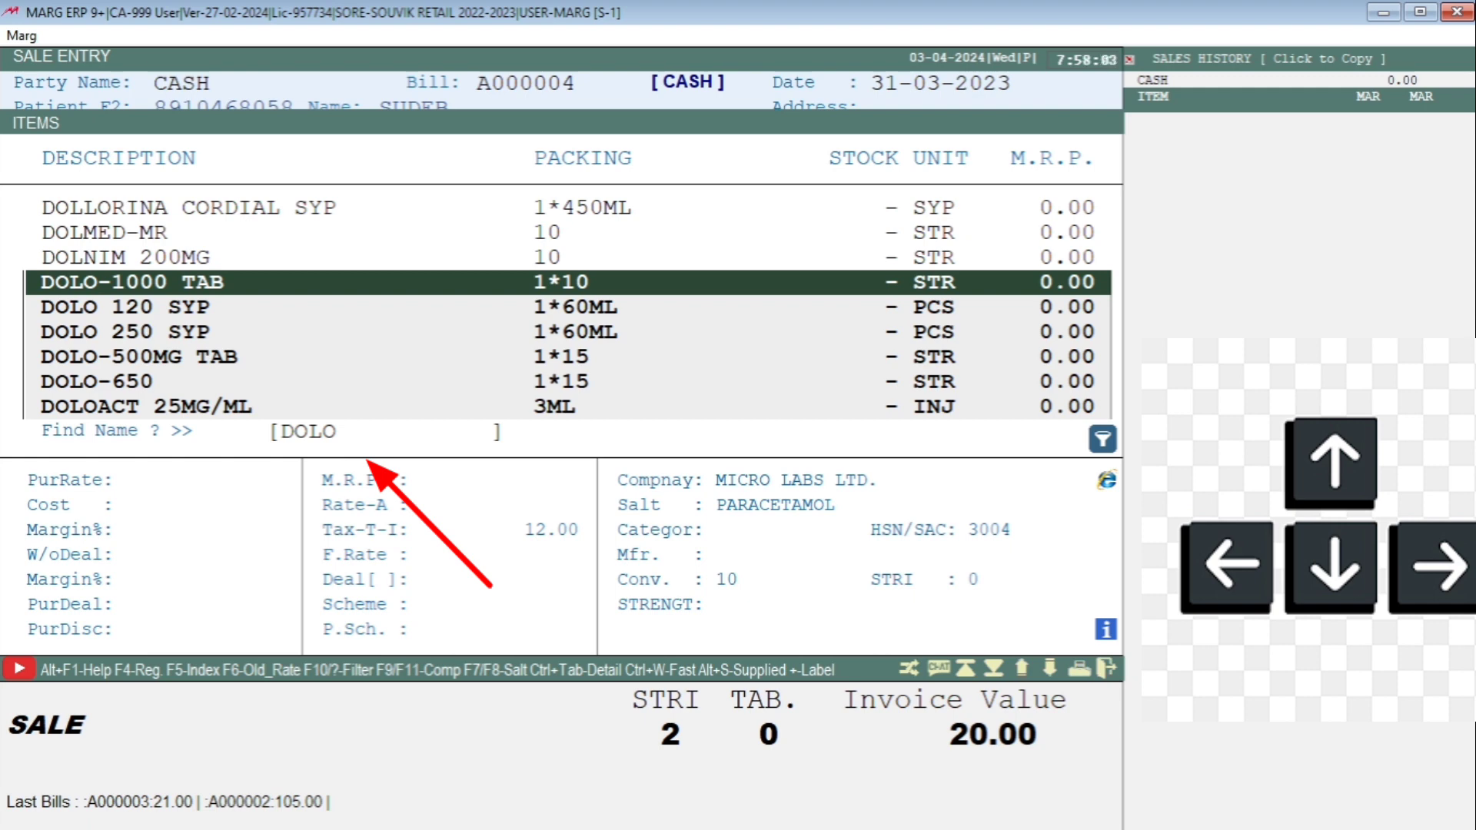
Search DOLO250, then correct it to DOLO650 so DOLO-650 is listed.
type("250")
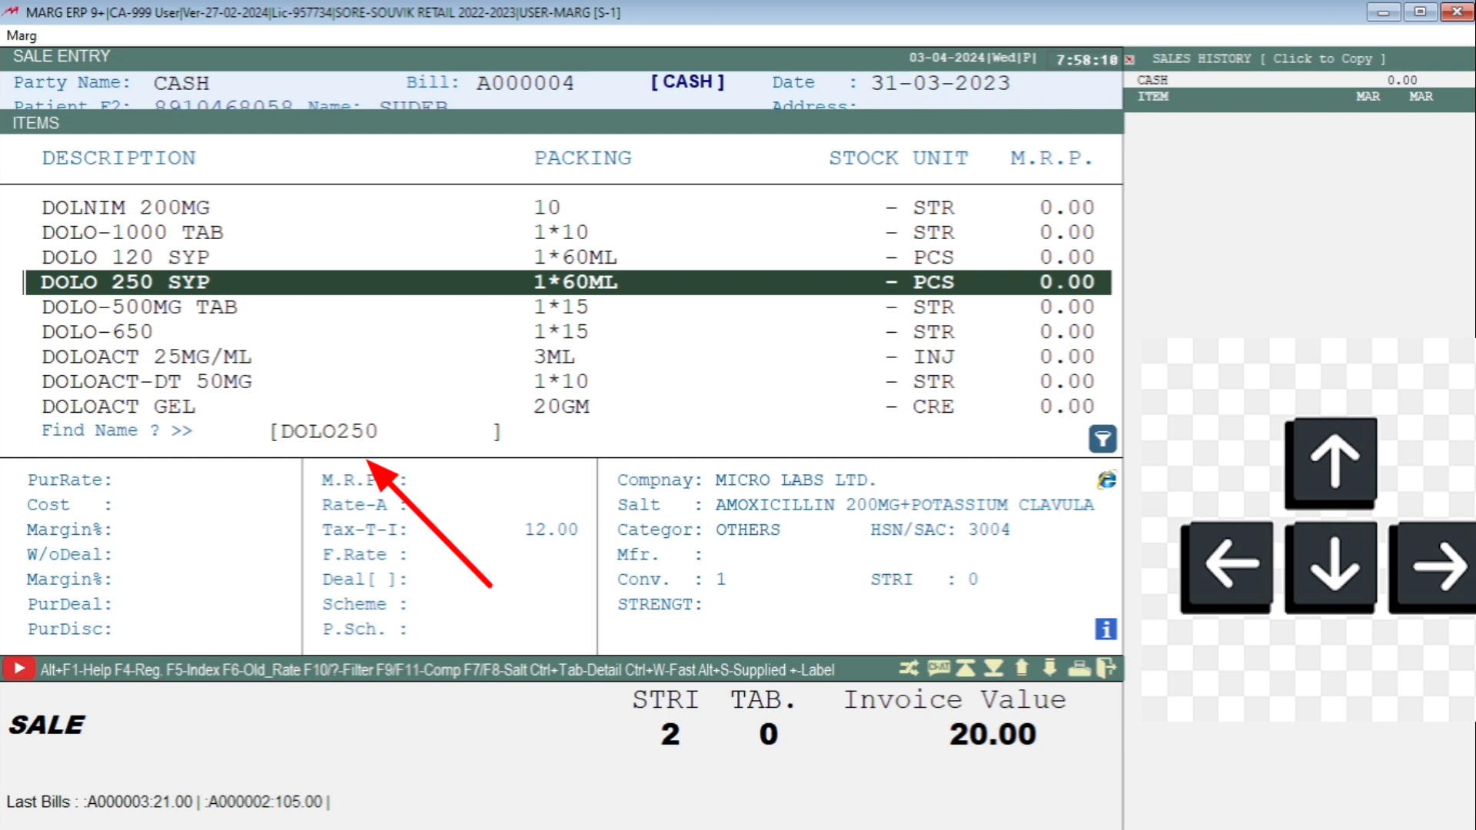
key("BackSpace")
key("BackSpace")
key("BackSpace")
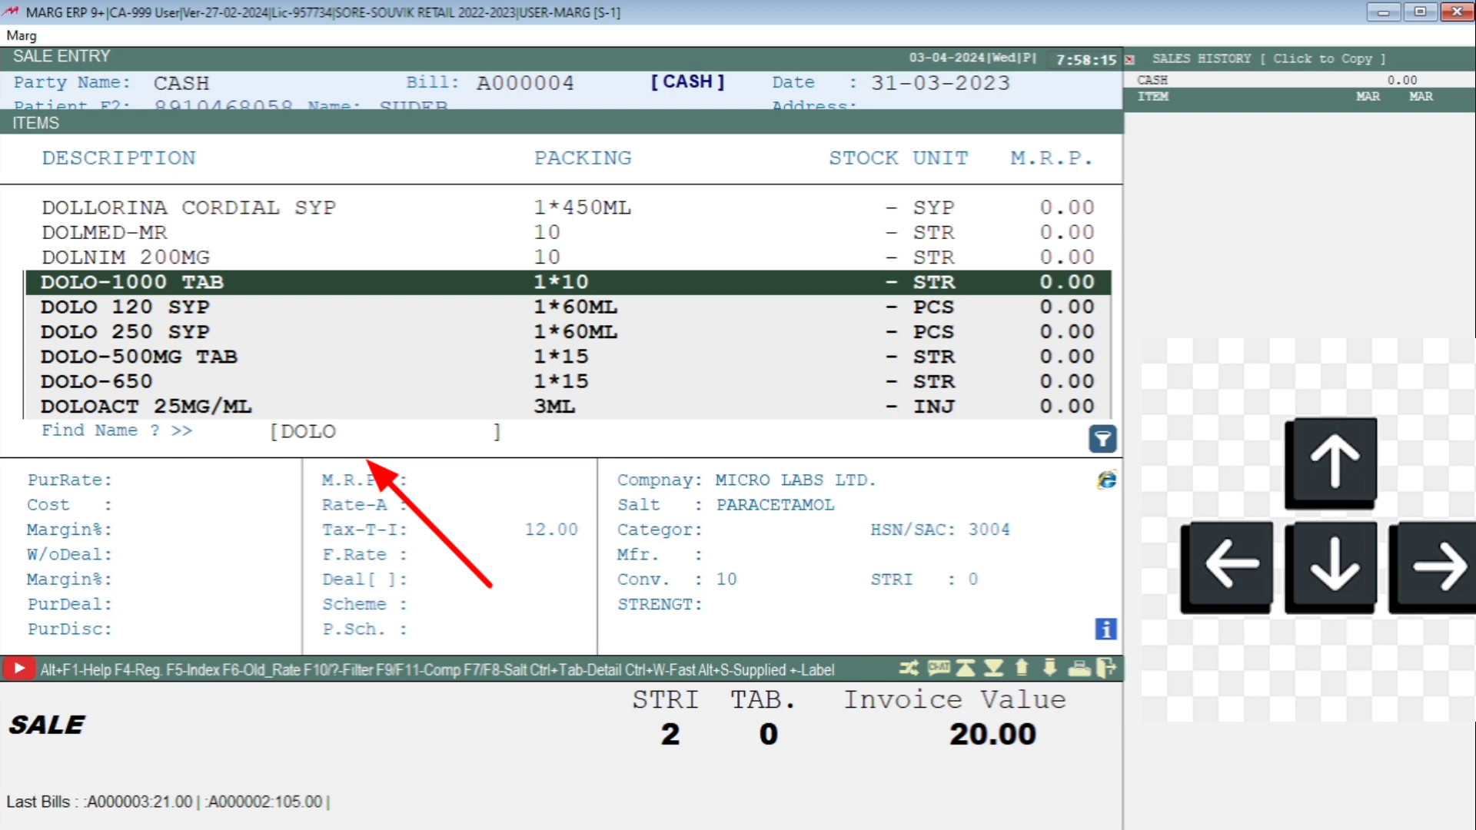
type("650")
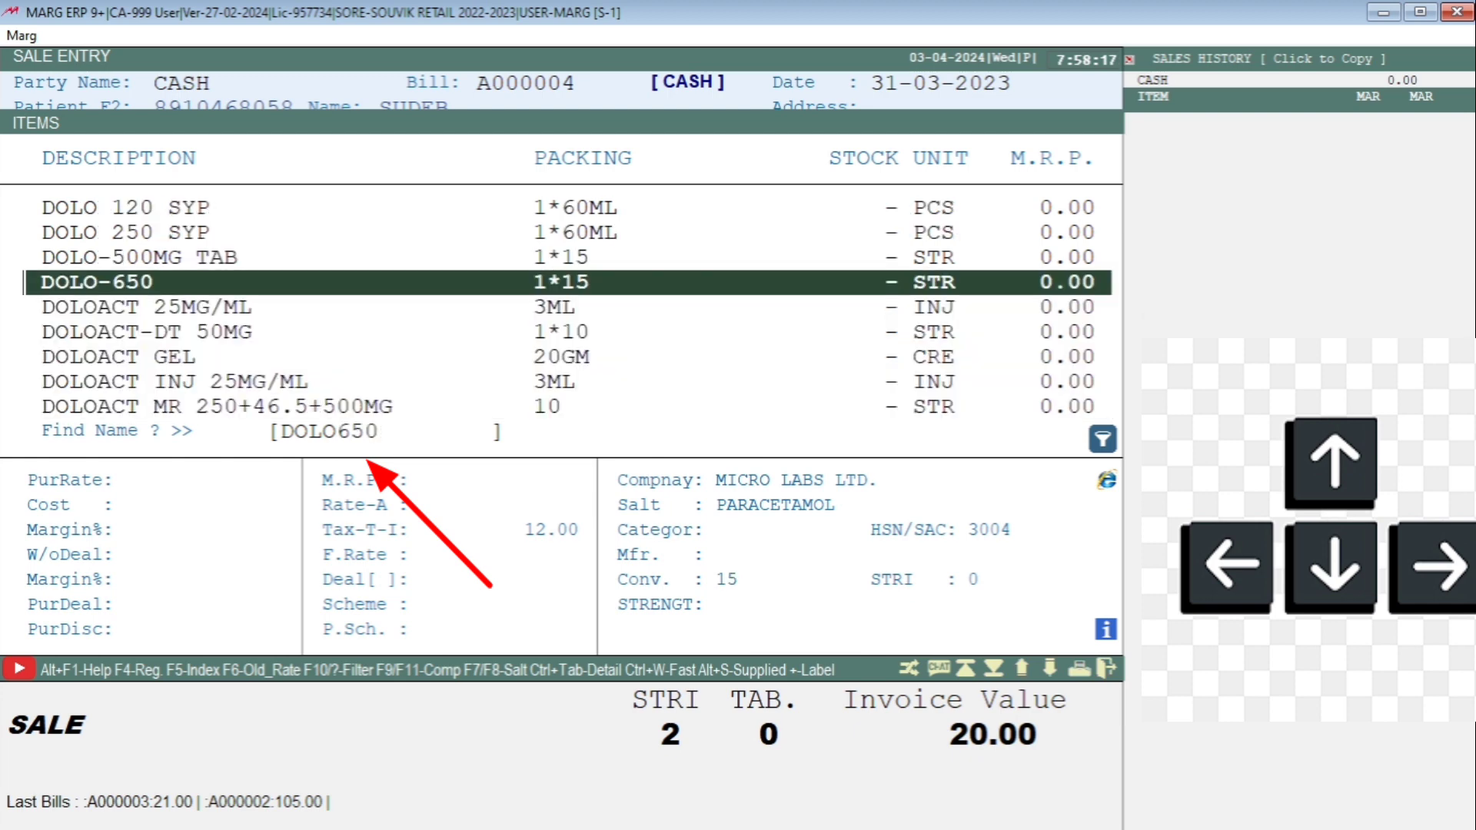